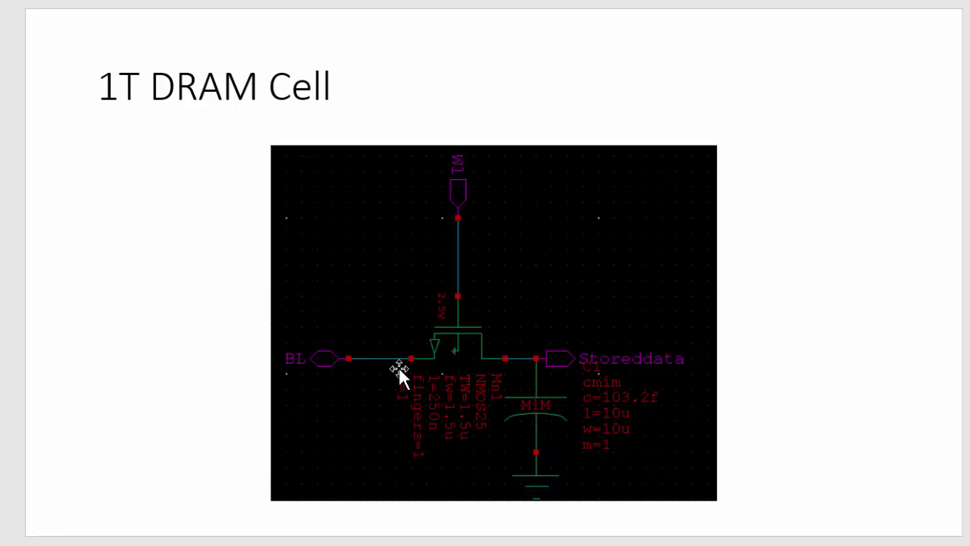
Advance from the 1T DRAM Cell slide to the Write Operation Testbench slide.
{"action": "key", "text": "Right"}
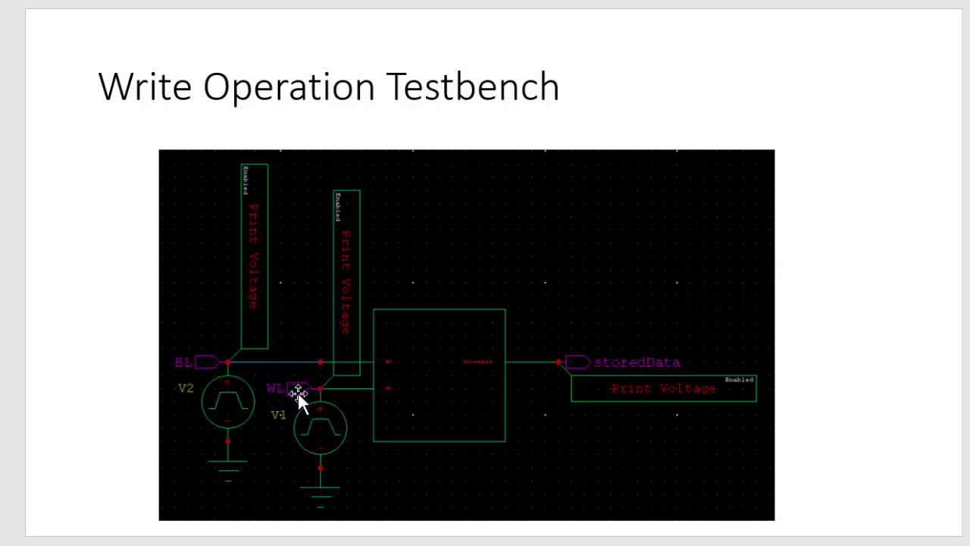
Advance to the Write and Hold Operation slide showing BL, storedData and WL waveforms.
{"action": "key", "text": "Right"}
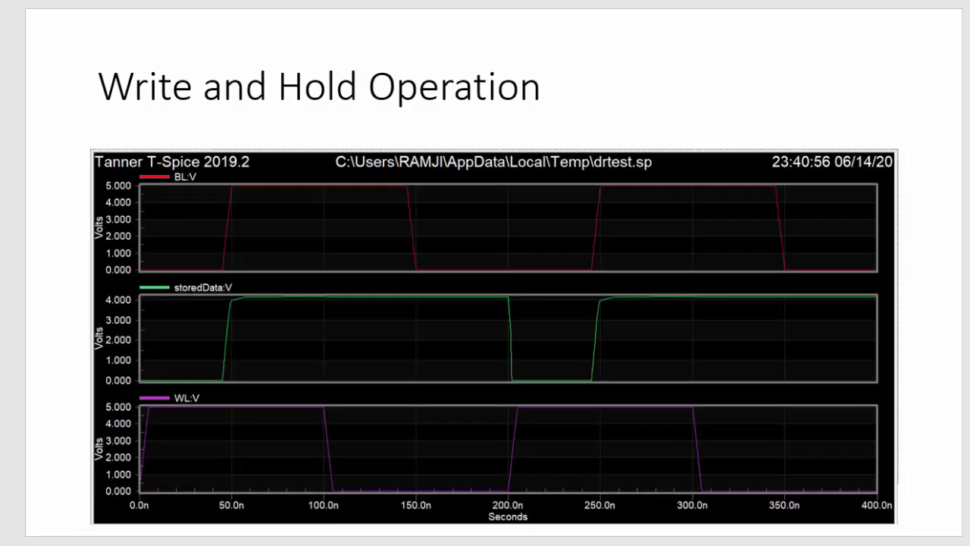
Advance to the Read Operation waveform slide.
{"action": "key", "text": "Right"}
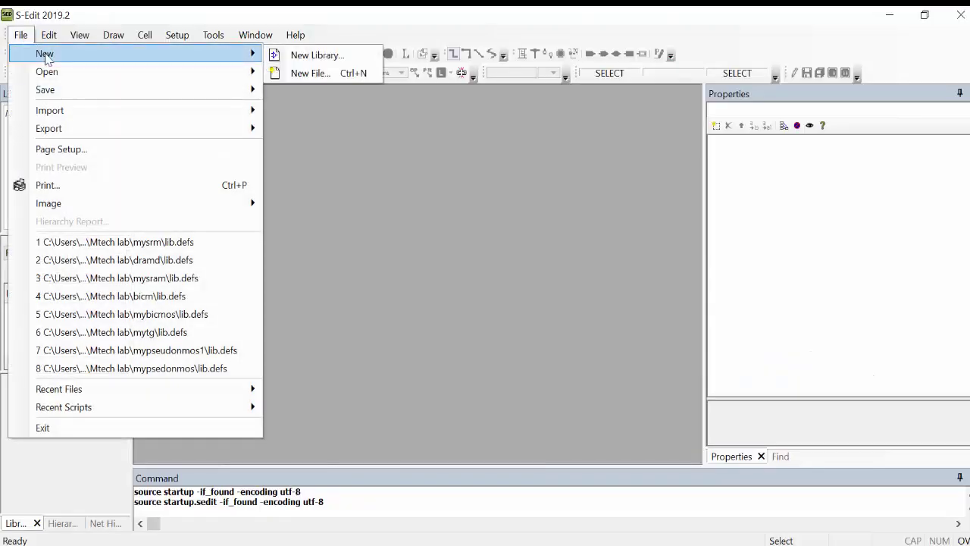
Create library 'mydram' in a new mydram folder under Mtech lab.
{"action": "left_click", "coordinate": [303, 57]}
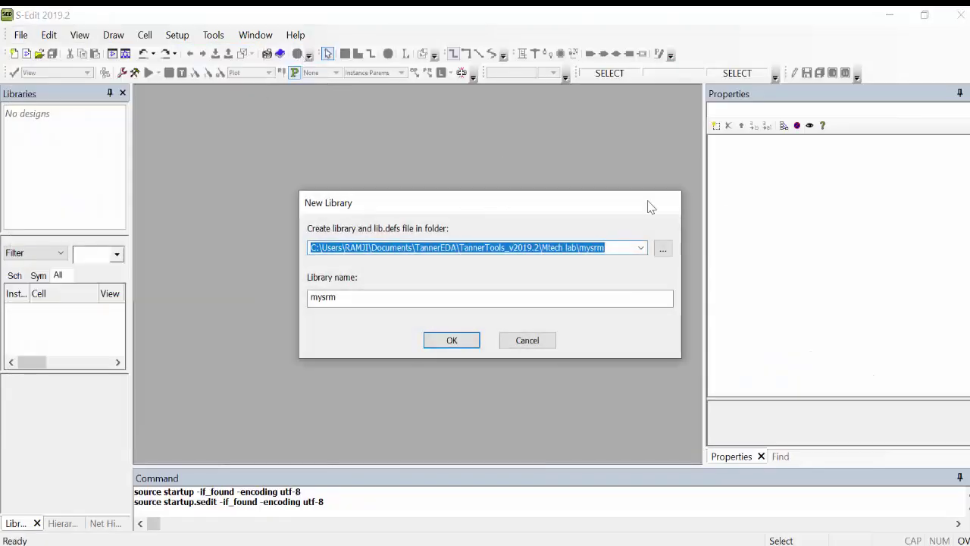
{"action": "left_click", "coordinate": [662, 251]}
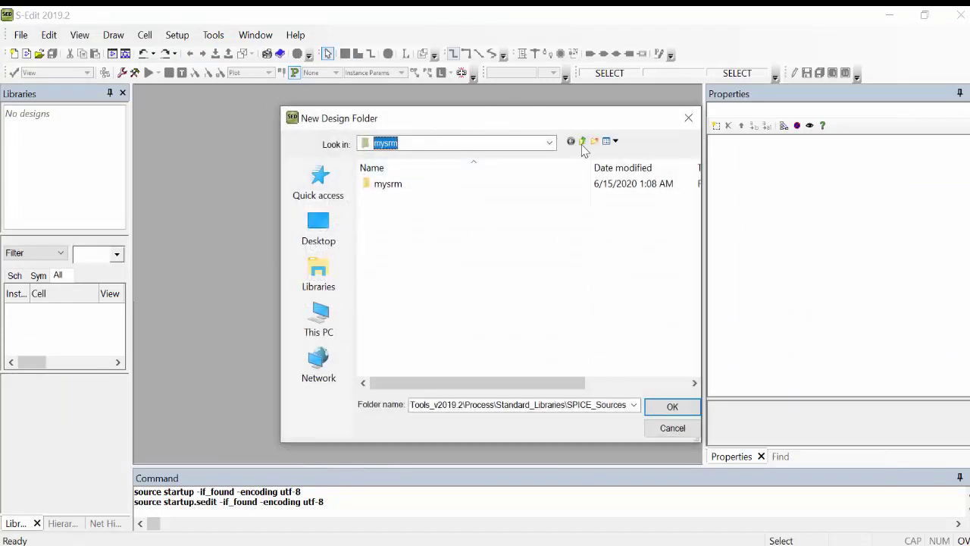
{"action": "left_click", "coordinate": [583, 144]}
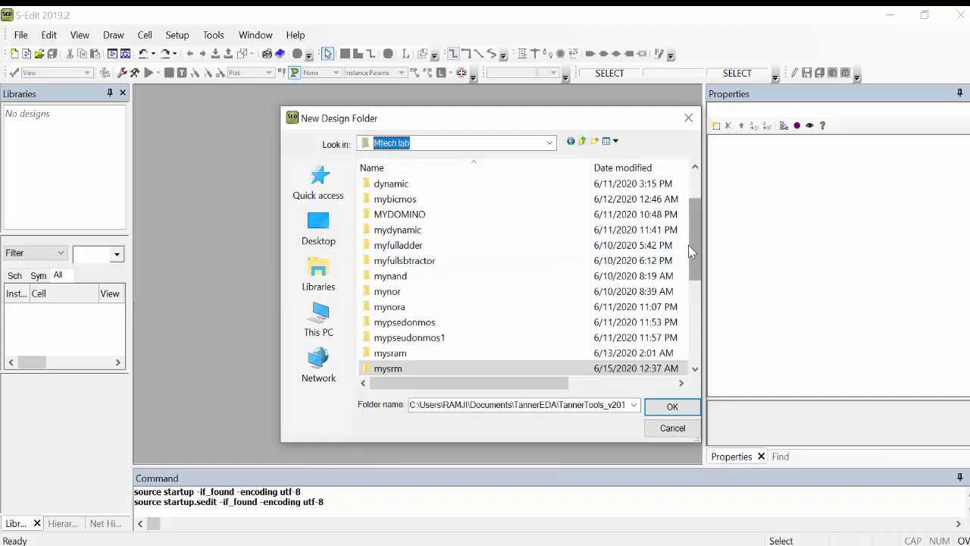
{"action": "left_click", "coordinate": [596, 142]}
{"action": "type", "text": "m"}
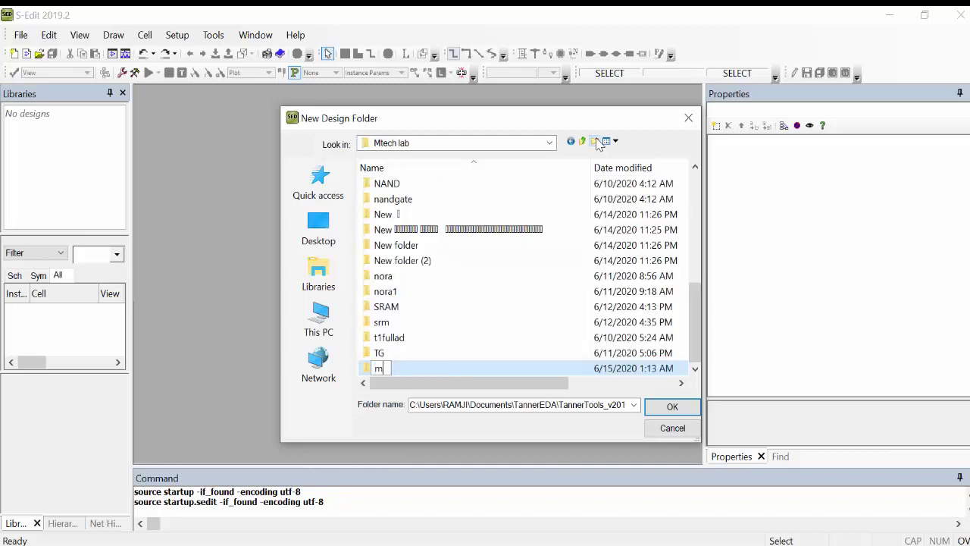
{"action": "type", "text": "ydram"}
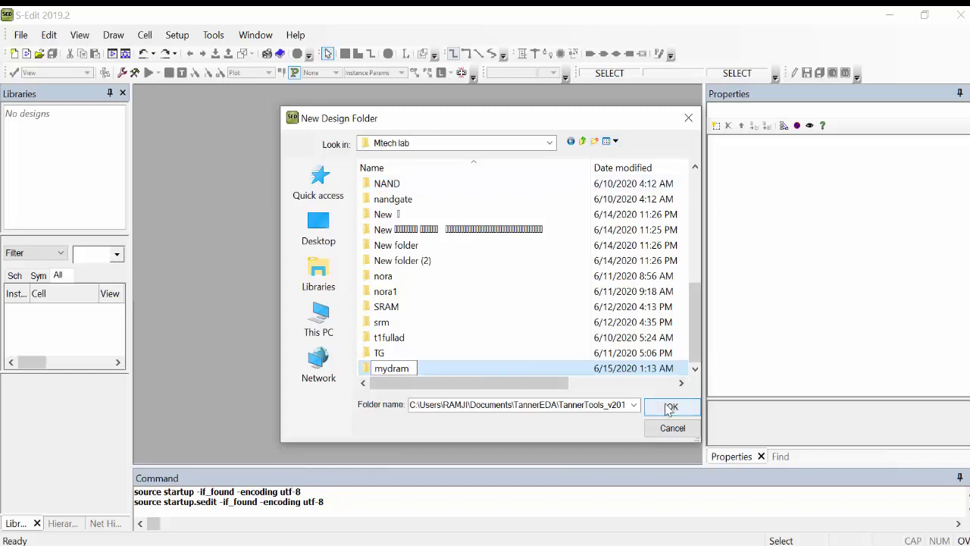
{"action": "left_click", "coordinate": [670, 409]}
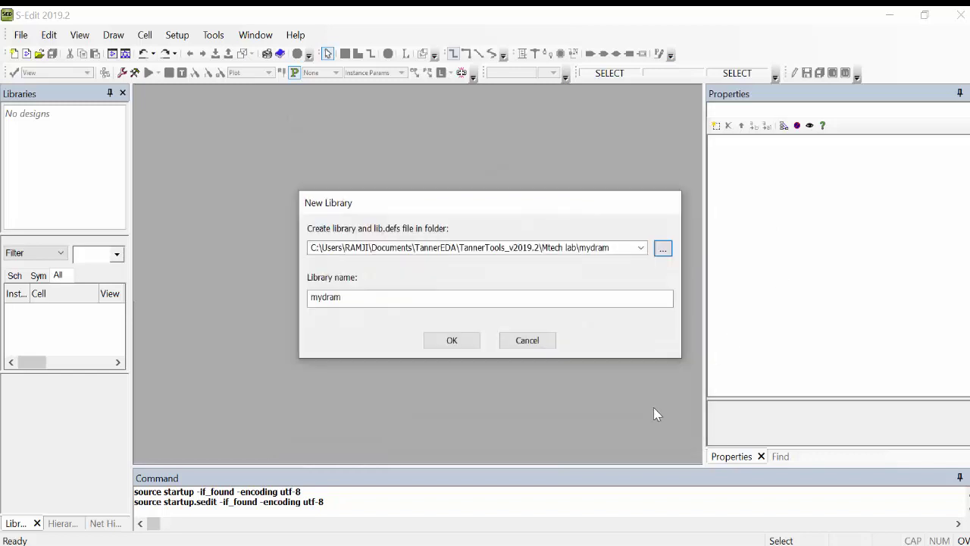
{"action": "left_click", "coordinate": [442, 340]}
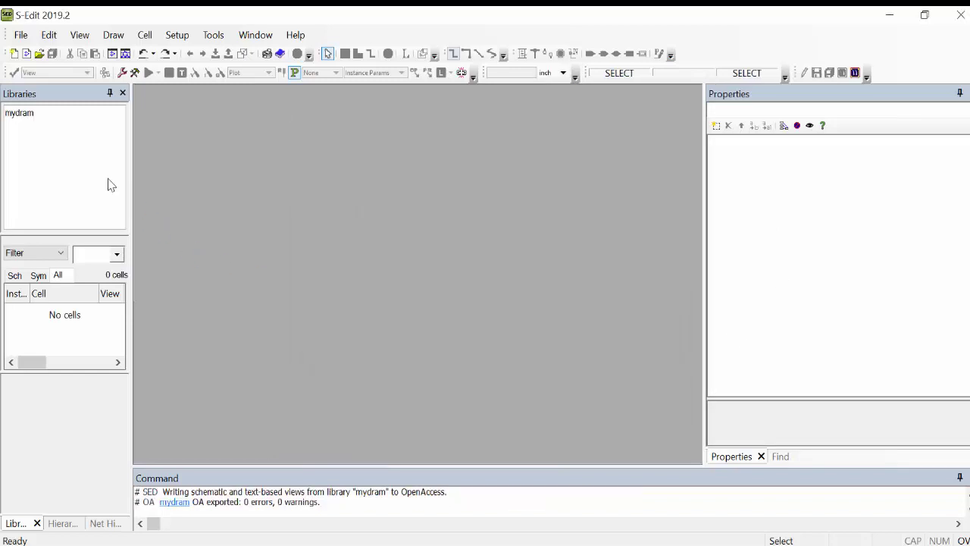
Add the Process\Generic_250nm\Generic_250nm_Devices library to the design.
{"action": "left_click", "coordinate": [35, 118]}
{"action": "right_click", "coordinate": [36, 122]}
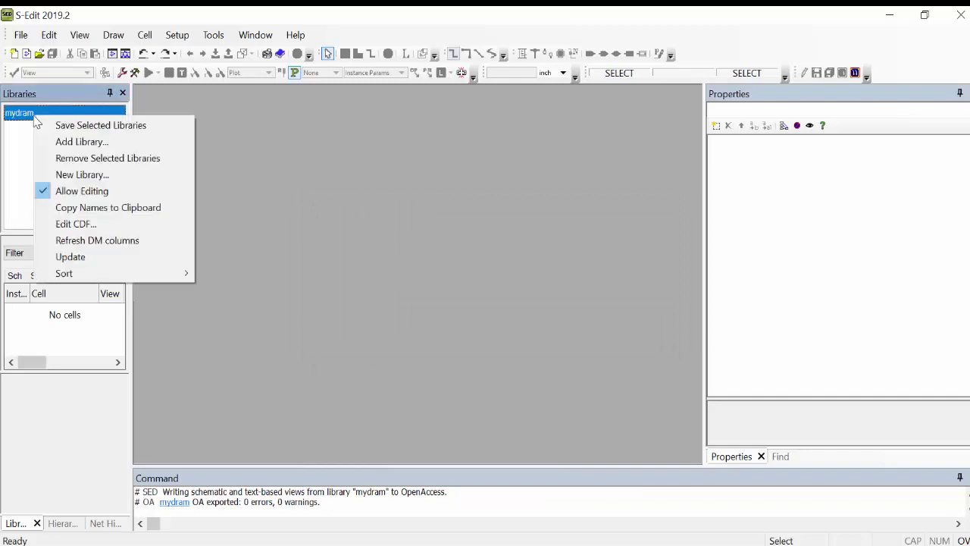
{"action": "left_click", "coordinate": [68, 144]}
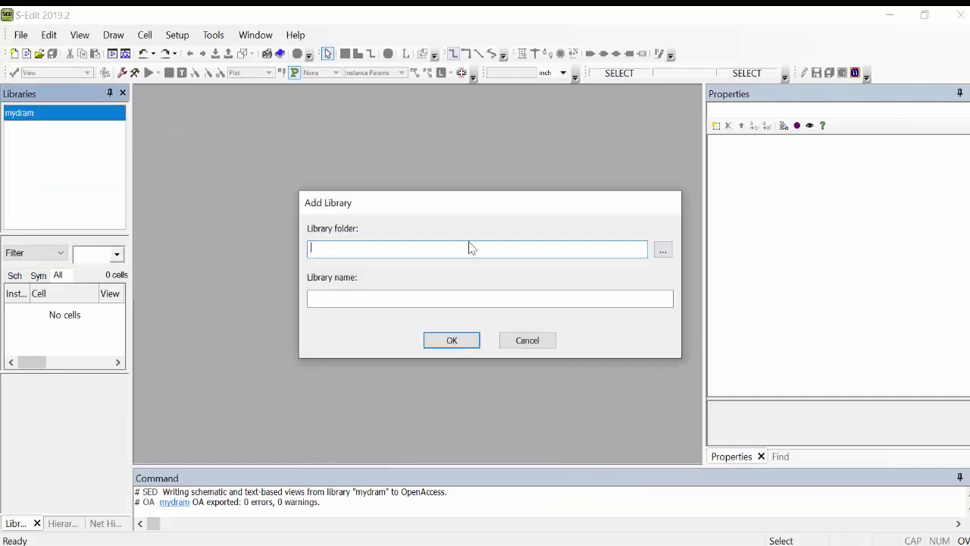
{"action": "left_click", "coordinate": [662, 253]}
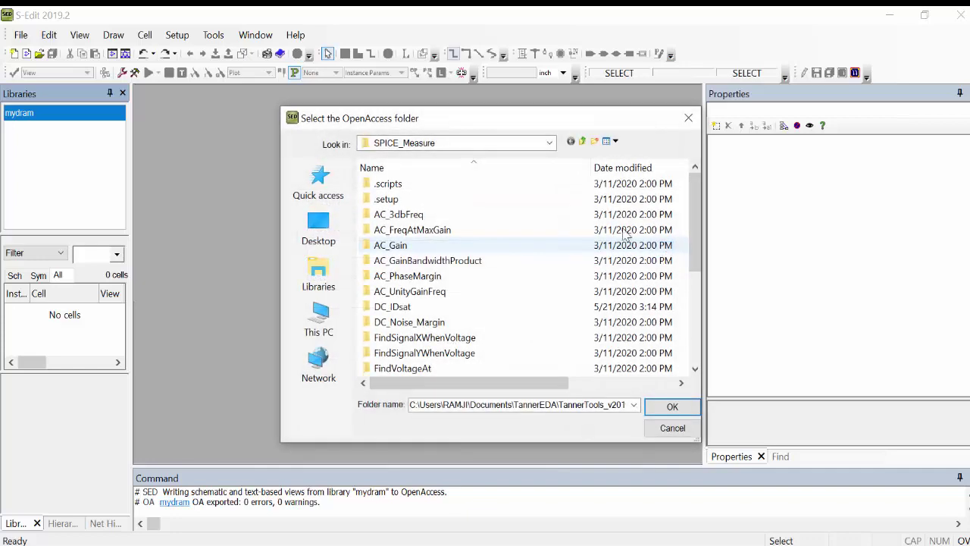
{"action": "left_click", "coordinate": [585, 143]}
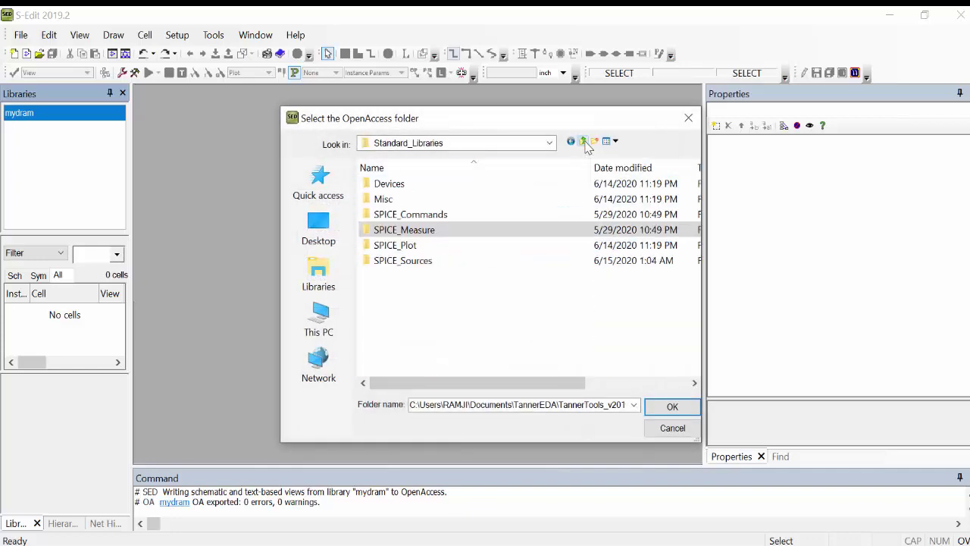
{"action": "left_click", "coordinate": [584, 142]}
{"action": "double_click", "coordinate": [435, 200]}
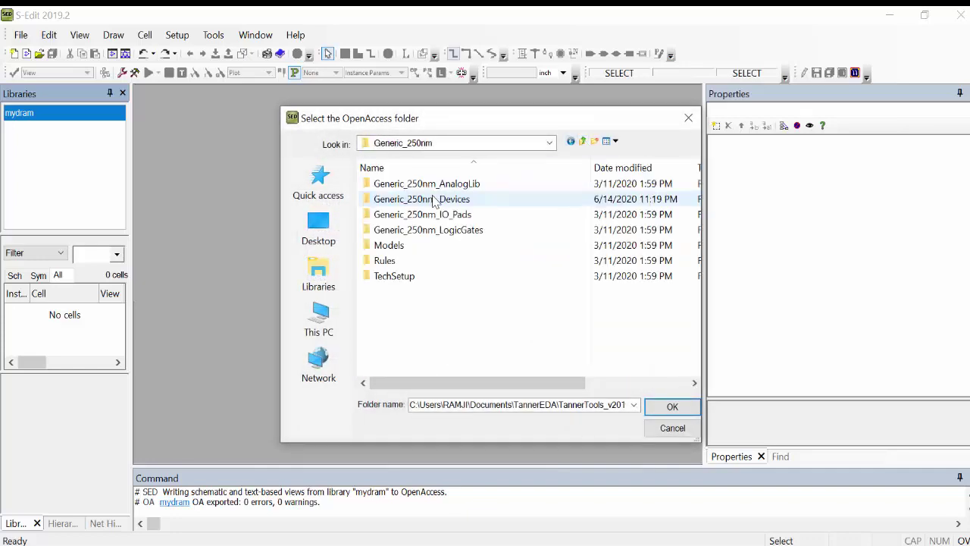
{"action": "left_click", "coordinate": [664, 408]}
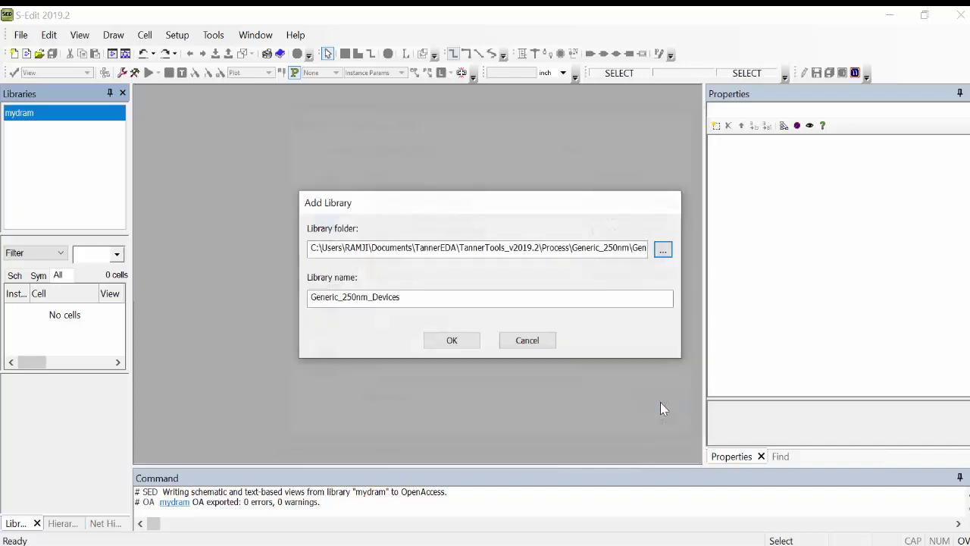
{"action": "left_click", "coordinate": [440, 345]}
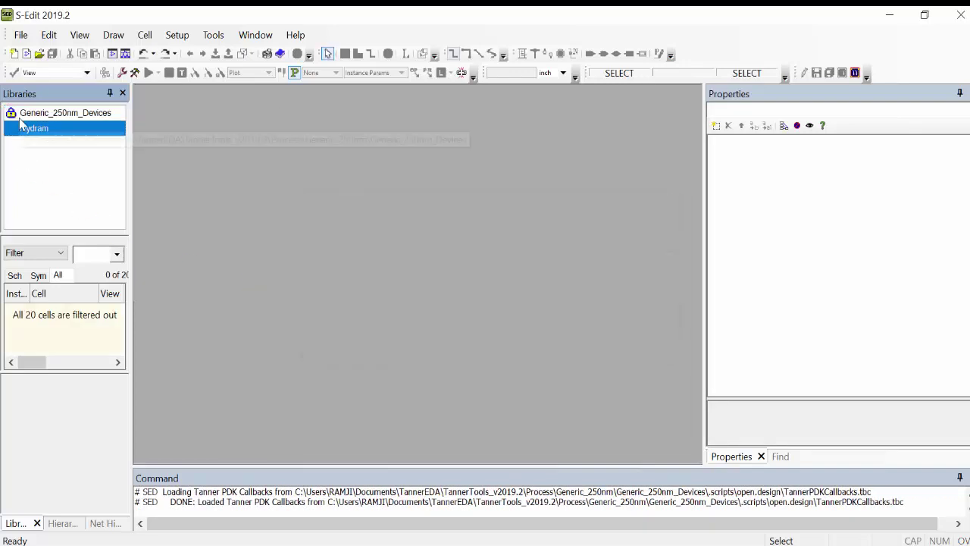
Add the Standard_Libraries\Misc library to the design.
{"action": "right_click", "coordinate": [20, 135]}
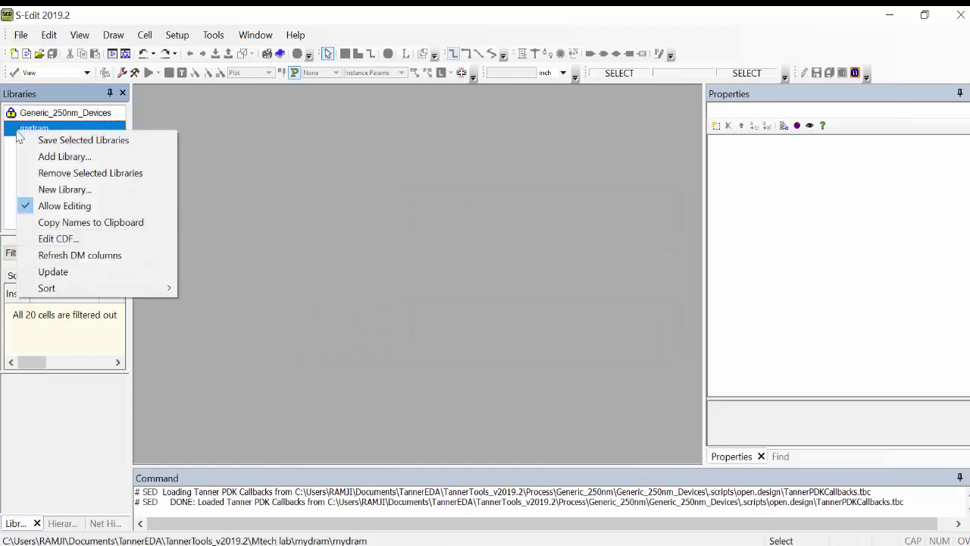
{"action": "left_click", "coordinate": [50, 156]}
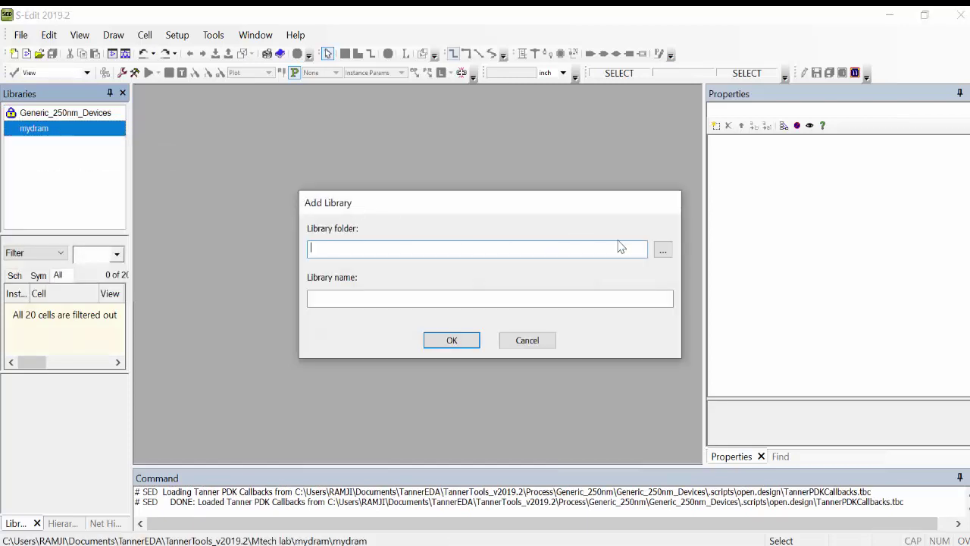
{"action": "left_click", "coordinate": [664, 252]}
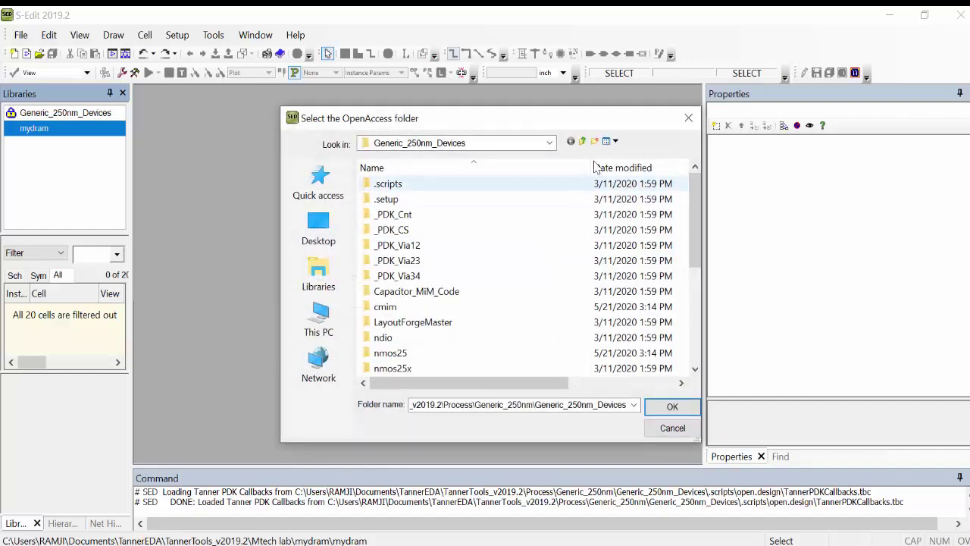
{"action": "left_click", "coordinate": [583, 143]}
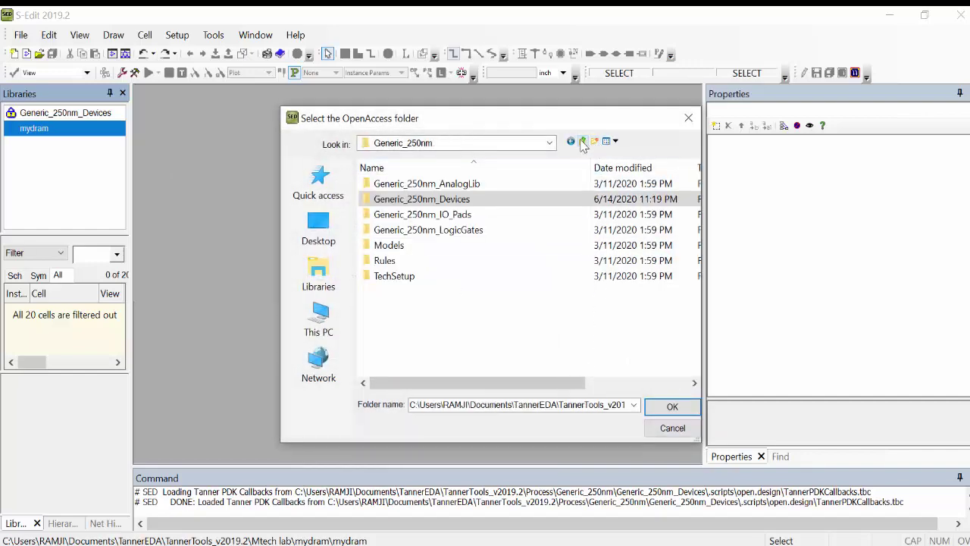
{"action": "left_click", "coordinate": [583, 143]}
{"action": "double_click", "coordinate": [418, 229]}
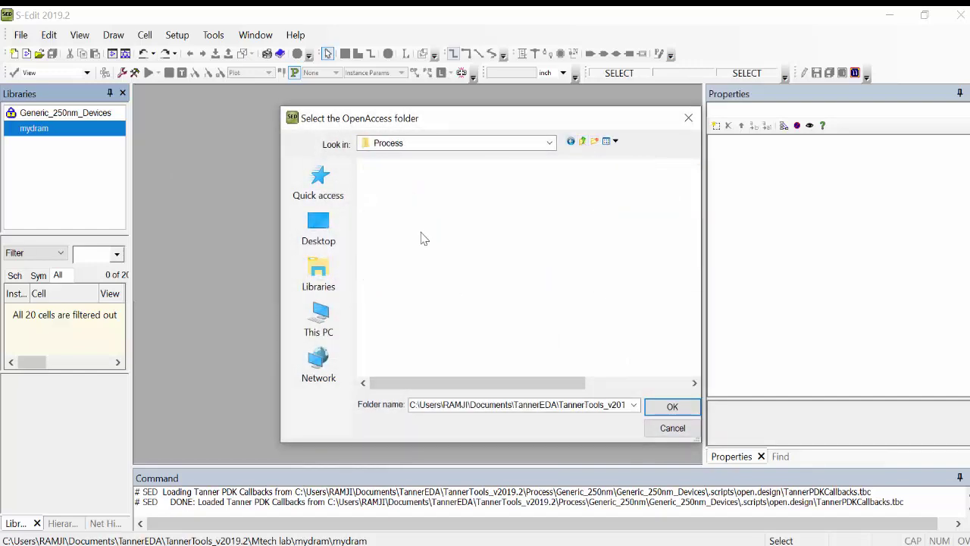
{"action": "left_click", "coordinate": [383, 199]}
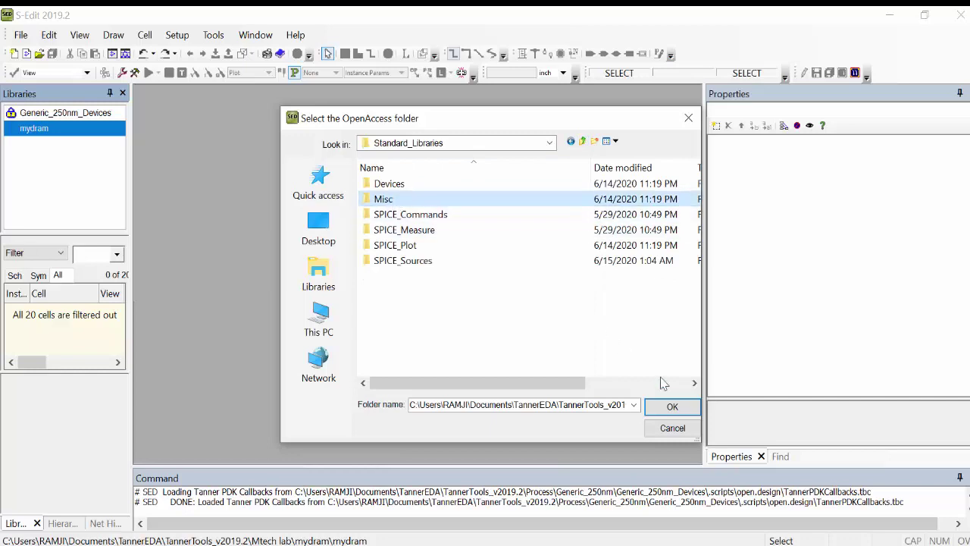
{"action": "left_click", "coordinate": [670, 407]}
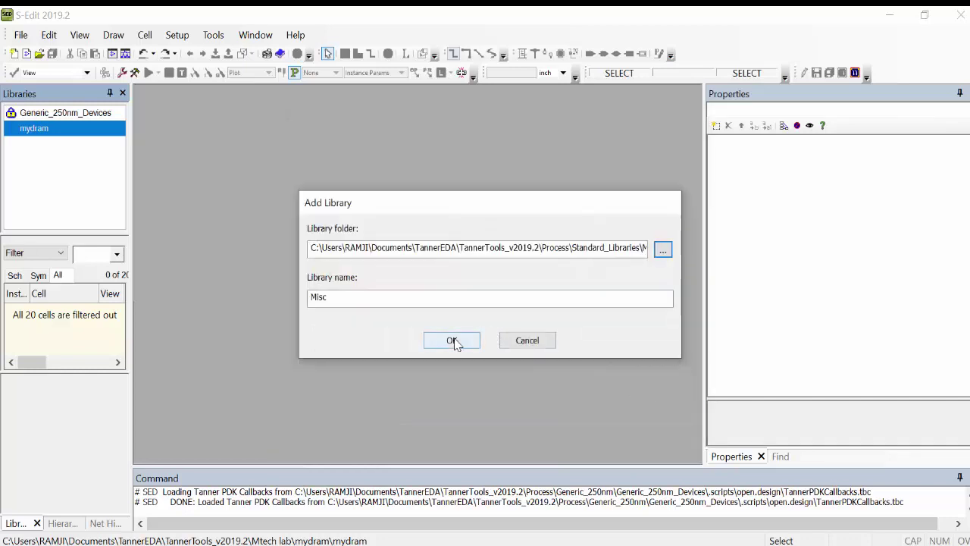
{"action": "left_click", "coordinate": [451, 340]}
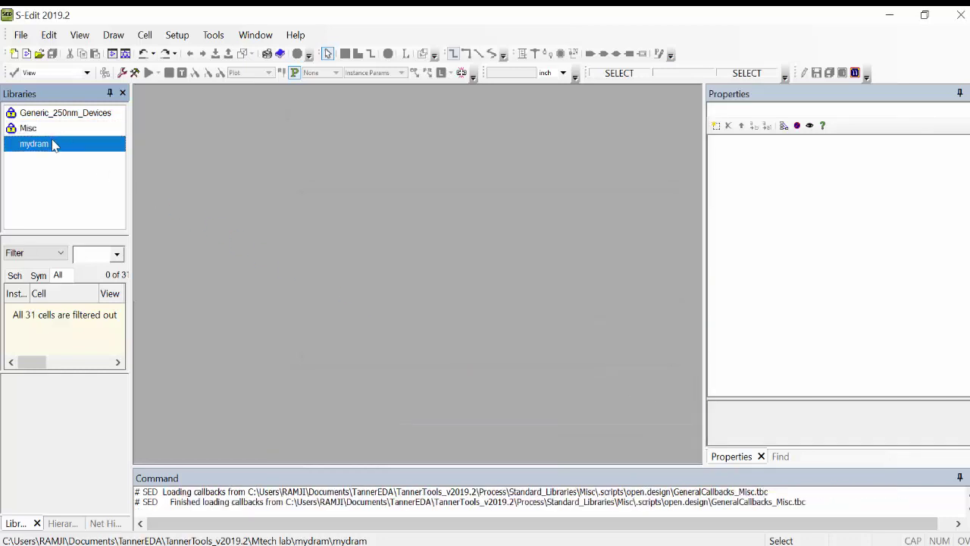
Add the Standard_Libraries\SPICE_Plot library to the design.
{"action": "right_click", "coordinate": [53, 144]}
{"action": "left_click", "coordinate": [99, 165]}
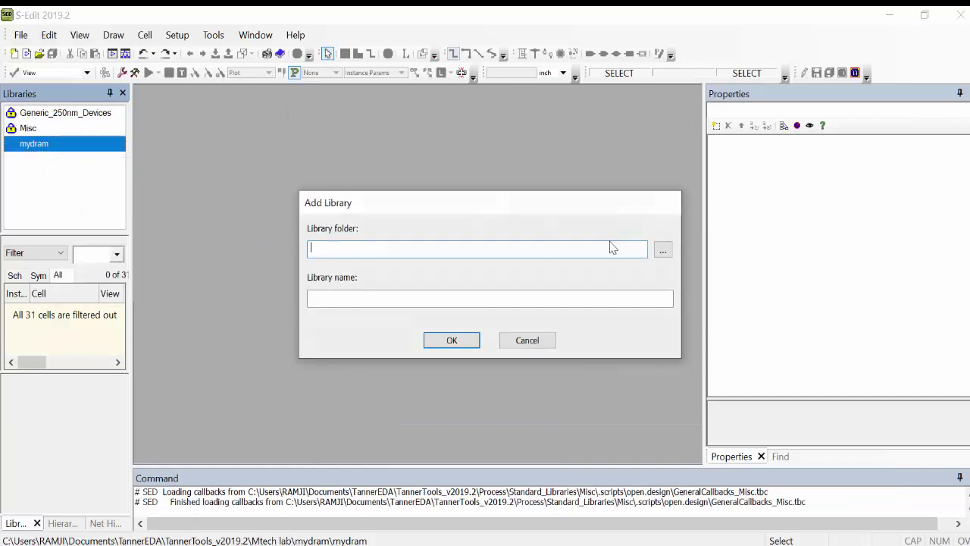
{"action": "left_click", "coordinate": [664, 252]}
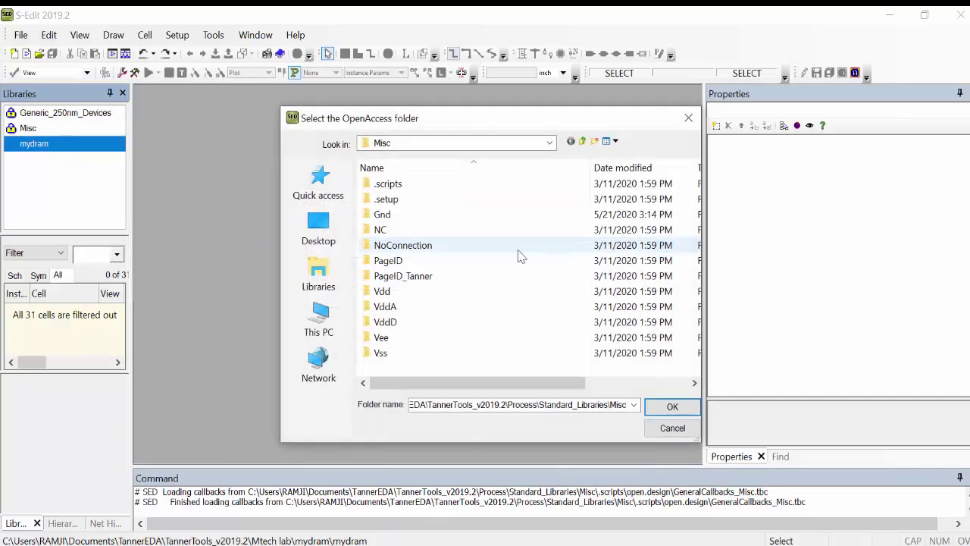
{"action": "left_click", "coordinate": [584, 142]}
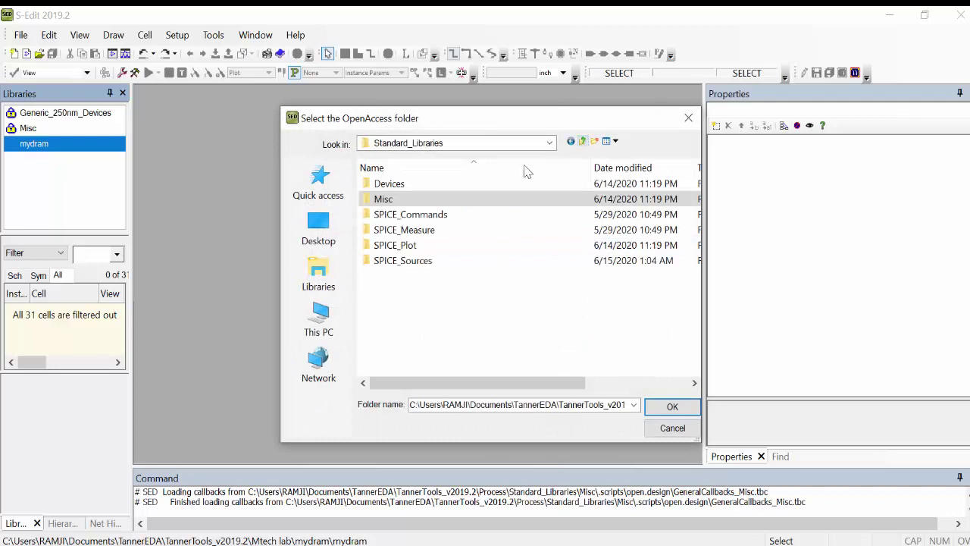
{"action": "left_click", "coordinate": [398, 248]}
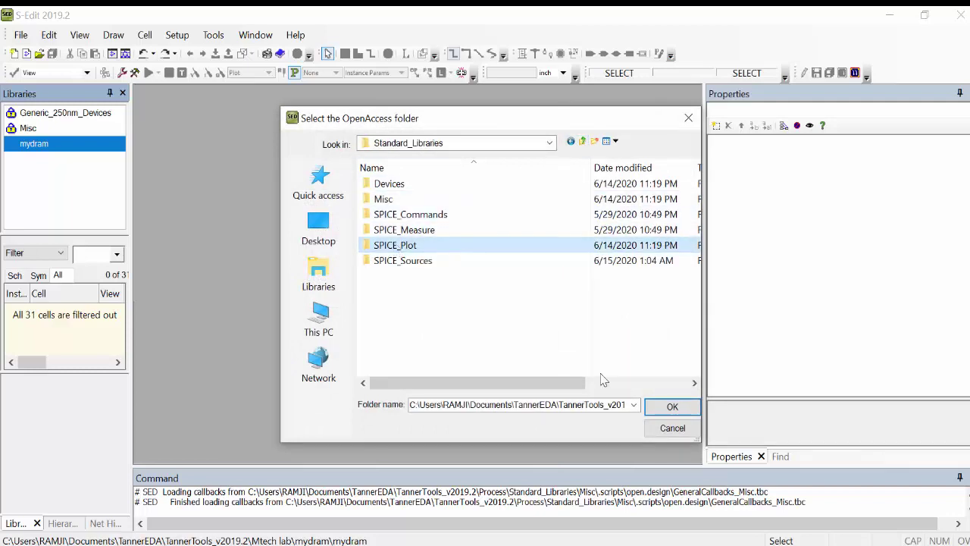
{"action": "left_click", "coordinate": [672, 406]}
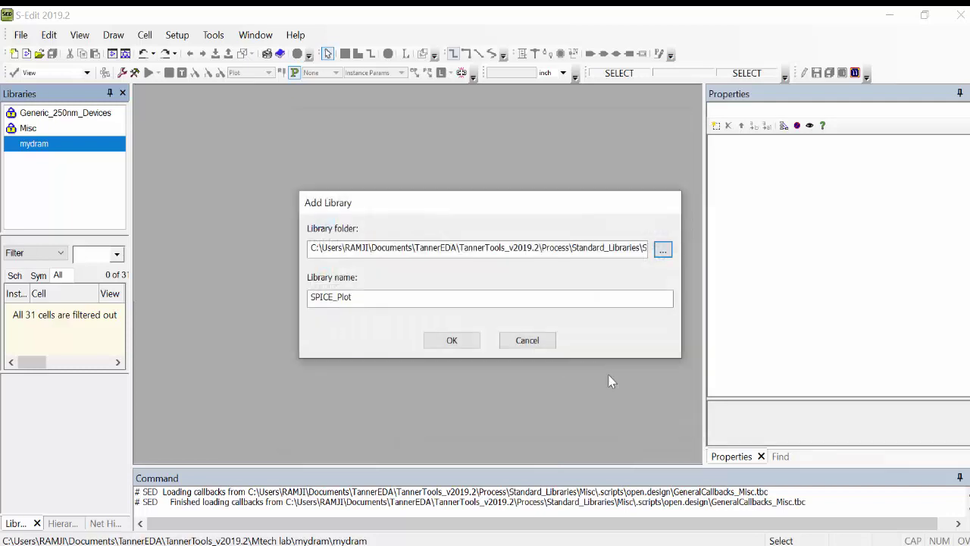
{"action": "left_click", "coordinate": [464, 339]}
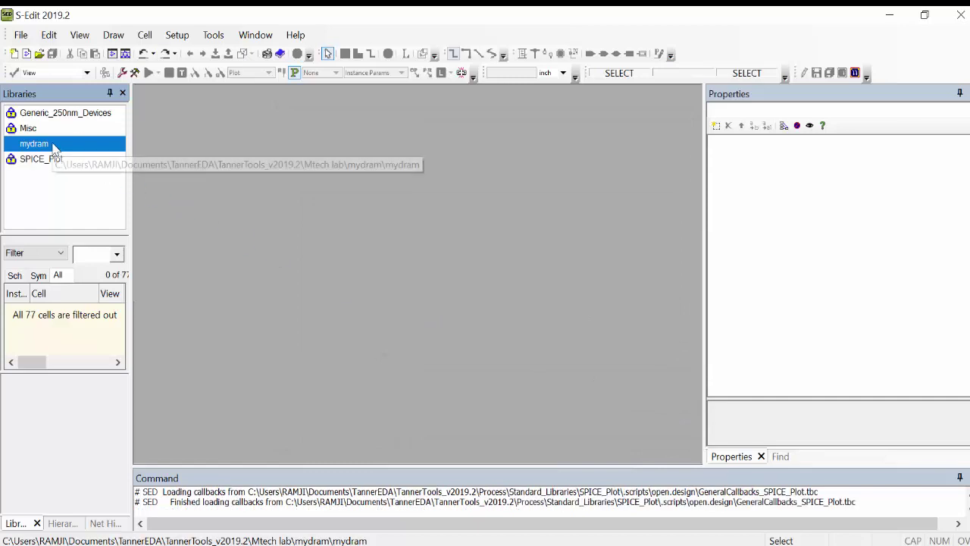
Add the Standard_Libraries\SPICE_Sources library to the design.
{"action": "right_click", "coordinate": [59, 149]}
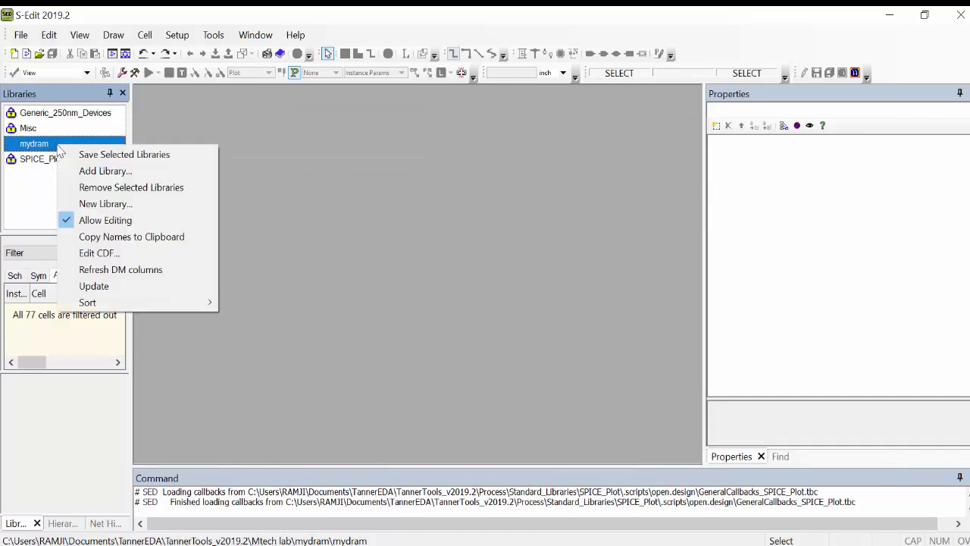
{"action": "left_click", "coordinate": [104, 173]}
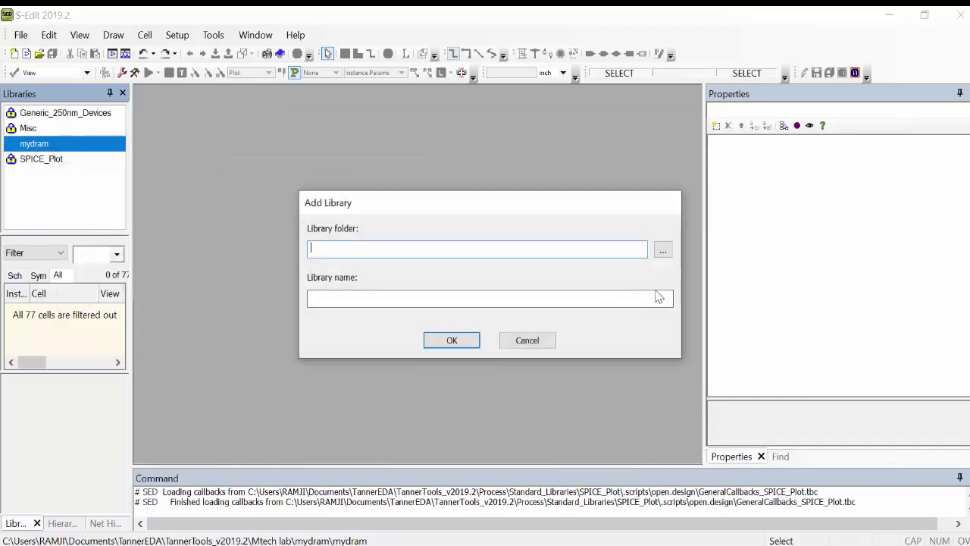
{"action": "left_click", "coordinate": [663, 251]}
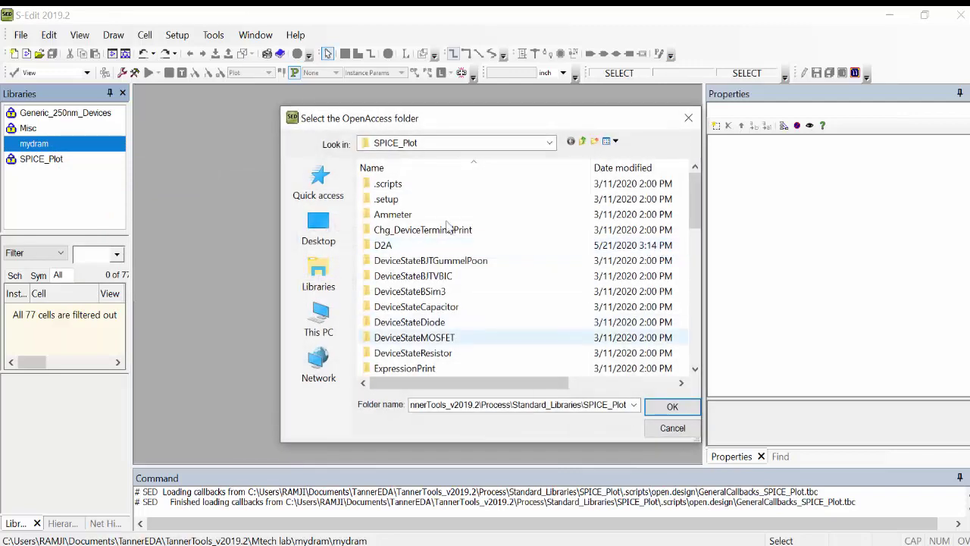
{"action": "left_click", "coordinate": [583, 144]}
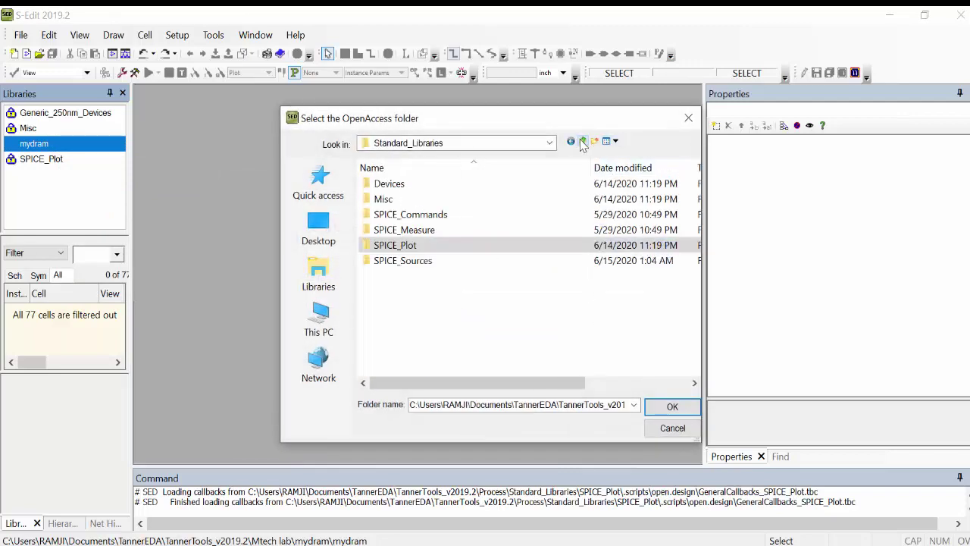
{"action": "left_click", "coordinate": [401, 261]}
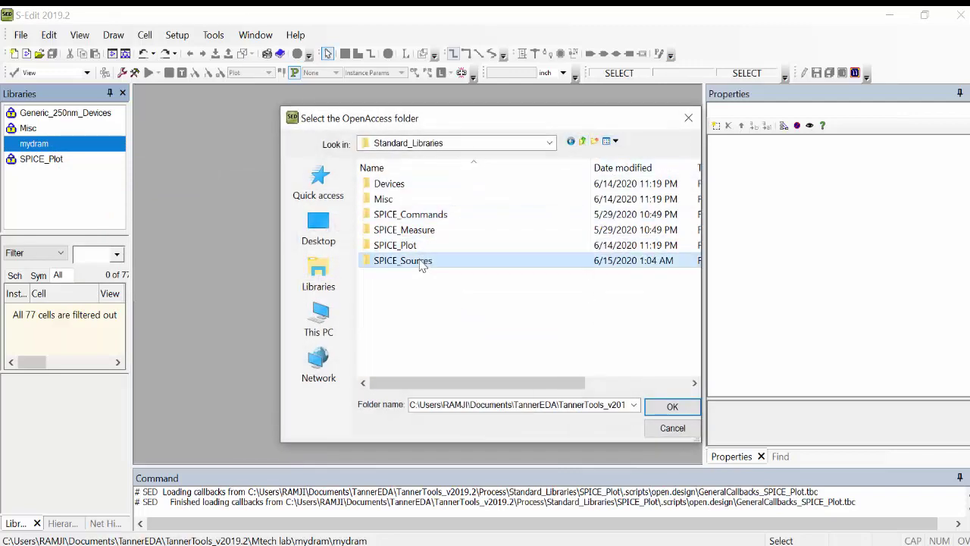
{"action": "left_click", "coordinate": [671, 407]}
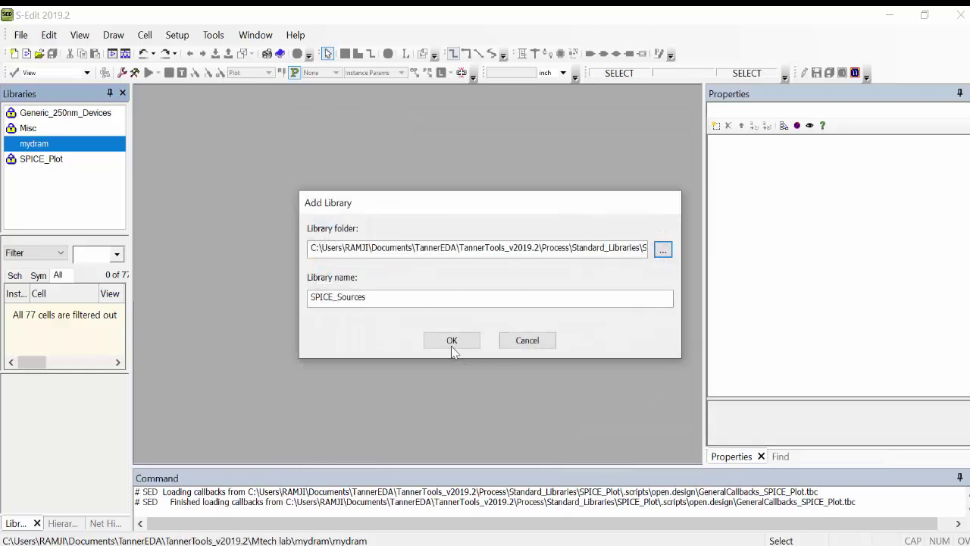
{"action": "left_click", "coordinate": [452, 340]}
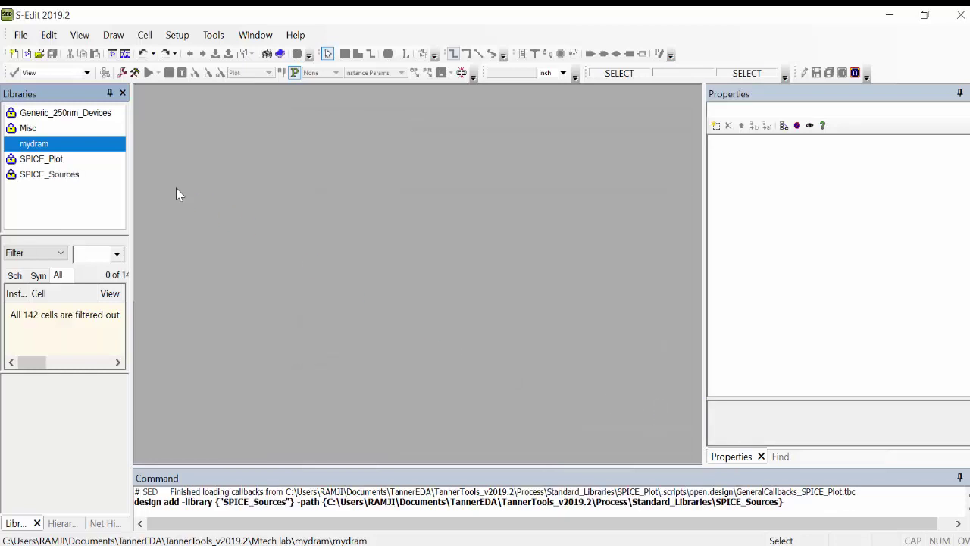
Create a new schematic view for cell 'dram' in the mydram library.
{"action": "left_click", "coordinate": [146, 36]}
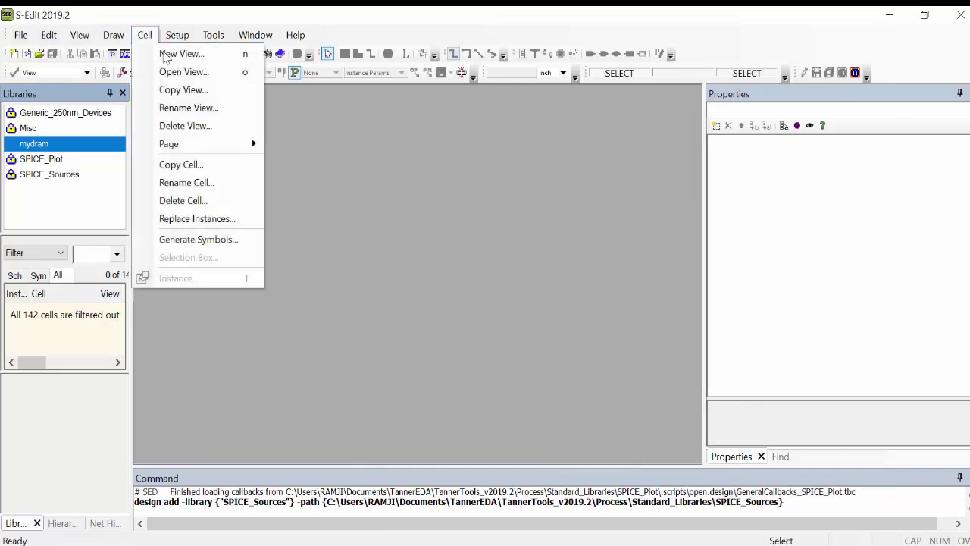
{"action": "left_click", "coordinate": [176, 54]}
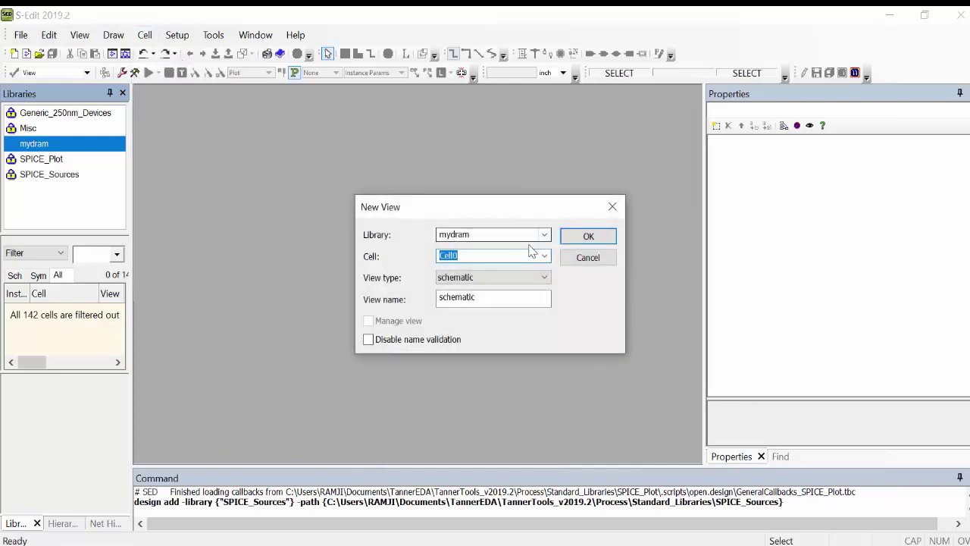
{"action": "type", "text": "dram"}
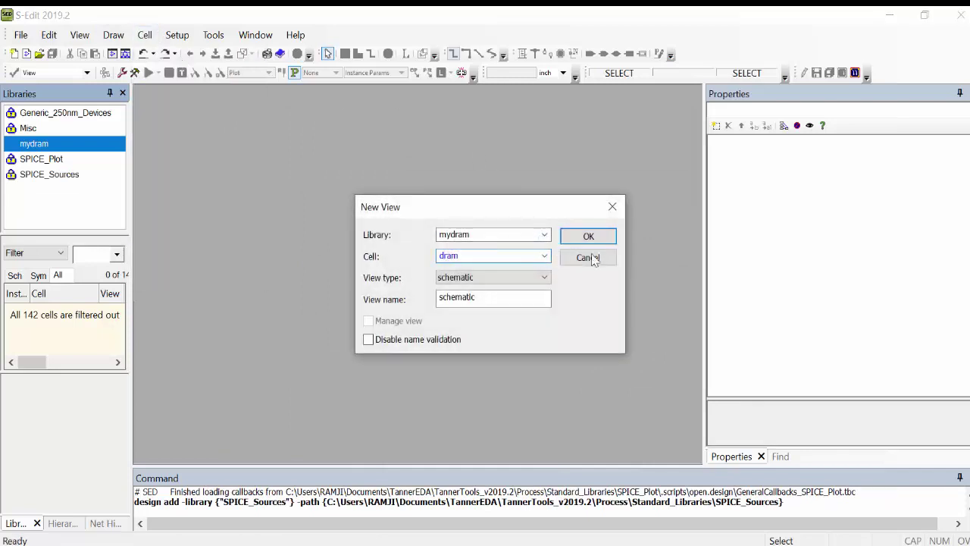
{"action": "left_click", "coordinate": [589, 236]}
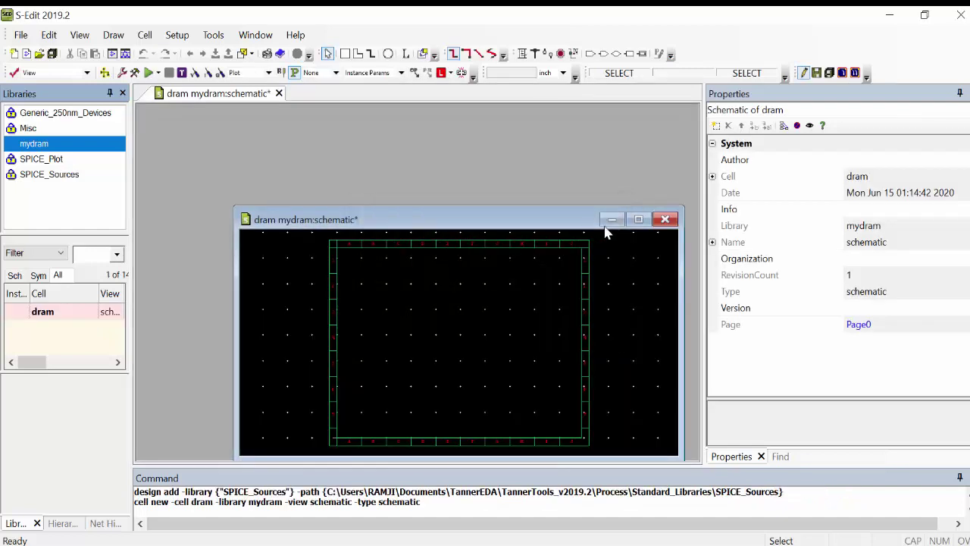
Place a twice-rotated nmos25 transistor Mn1 from Generic_250nm_Devices.
{"action": "left_click", "coordinate": [638, 220]}
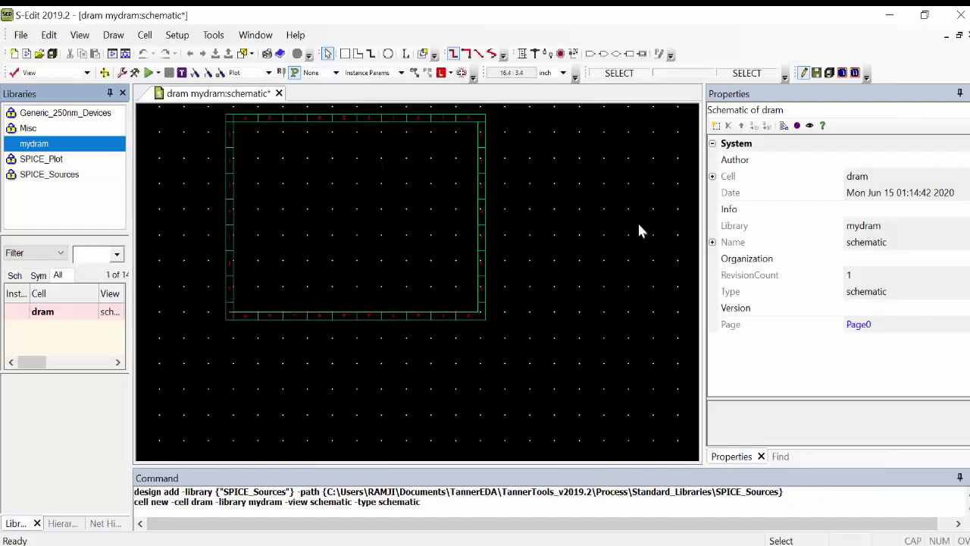
{"action": "left_click", "coordinate": [42, 115]}
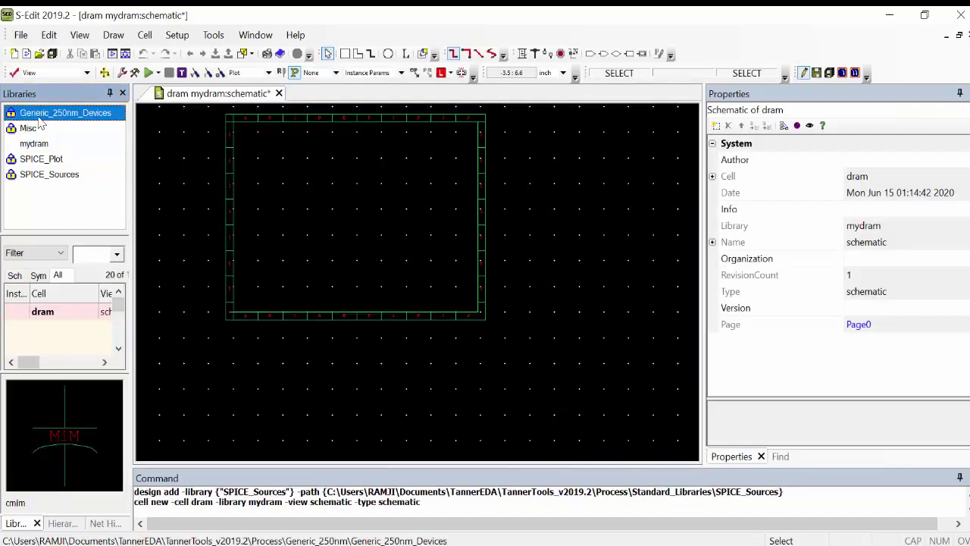
{"action": "left_click", "coordinate": [38, 277]}
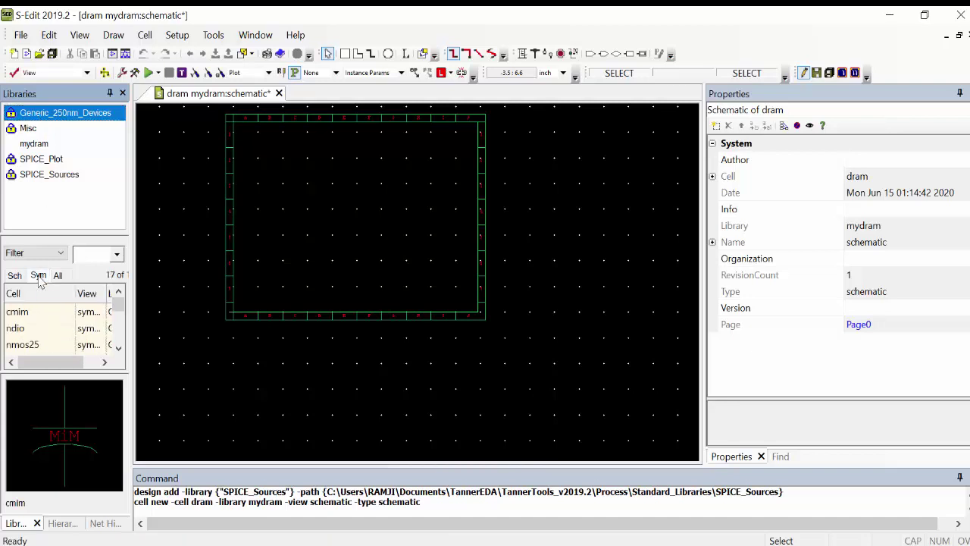
{"action": "left_click", "coordinate": [28, 348]}
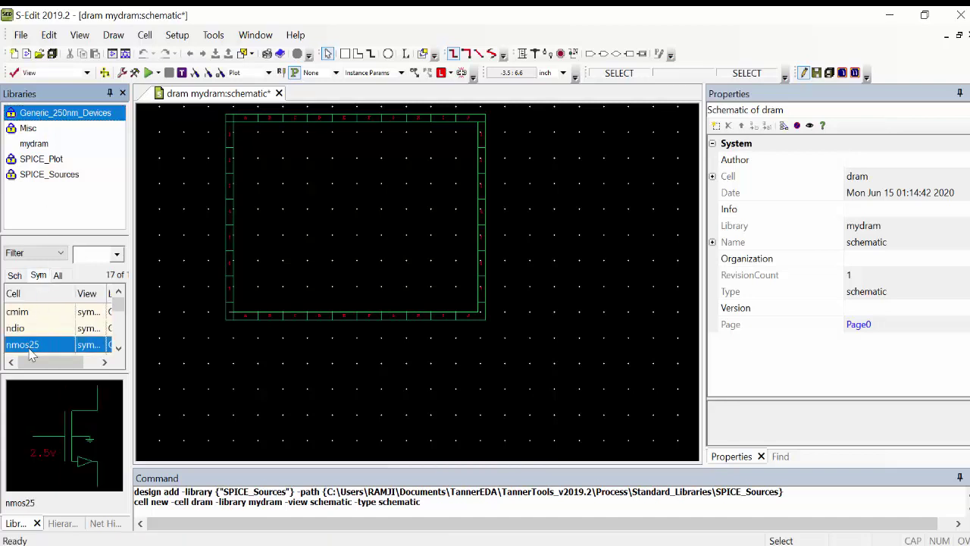
{"action": "right_click", "coordinate": [31, 354]}
{"action": "left_click", "coordinate": [80, 301]}
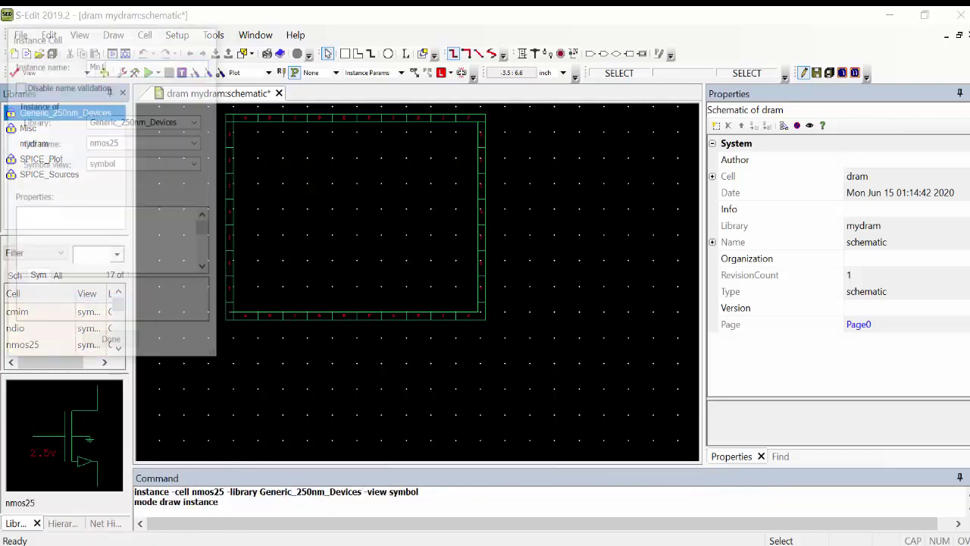
{"action": "key", "text": "r"}
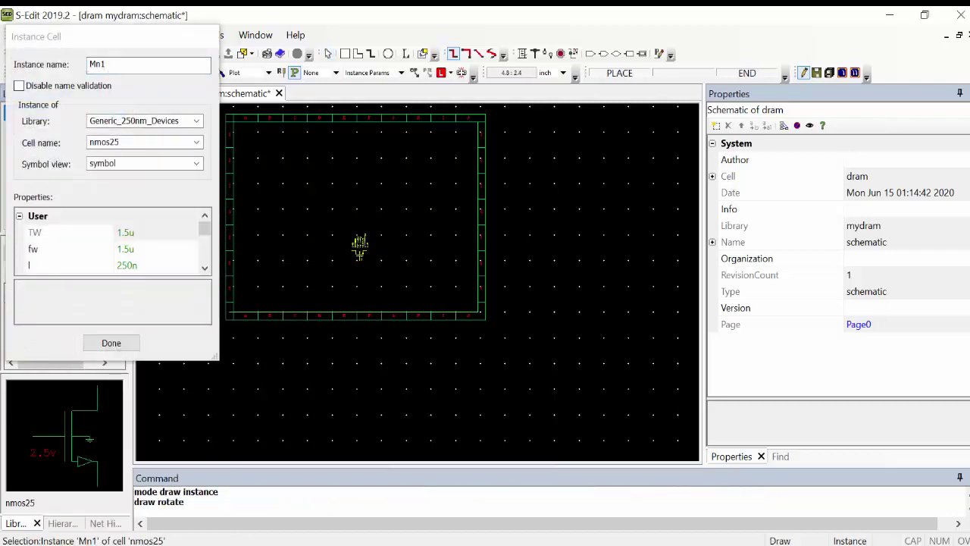
{"action": "key", "text": "r"}
{"action": "key", "text": "r"}
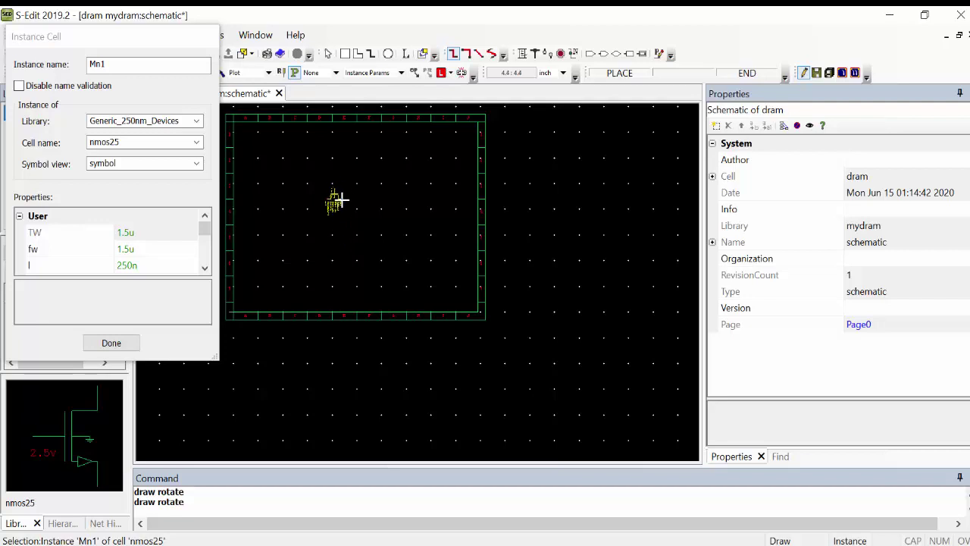
{"action": "left_click", "coordinate": [337, 197]}
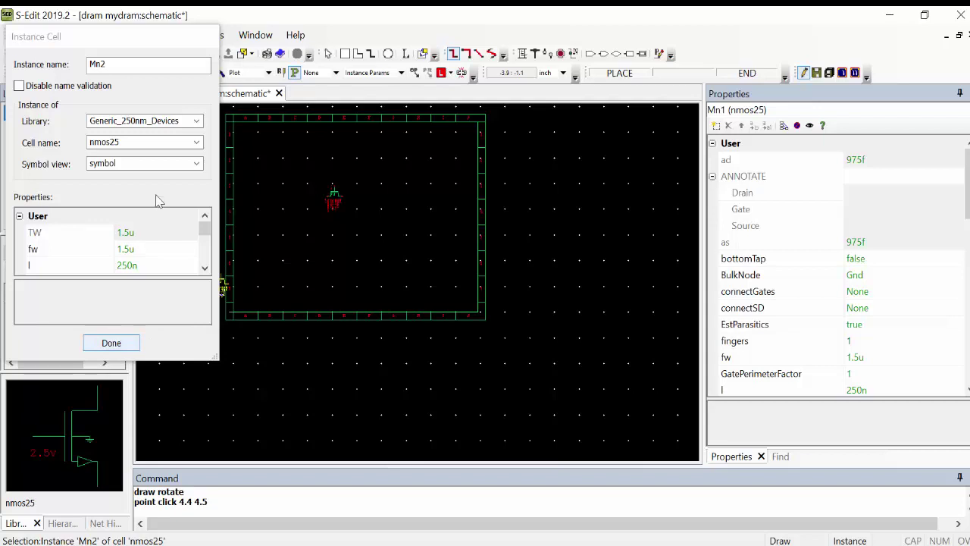
Place cmim capacitor C1 beside the transistor.
{"action": "left_click", "coordinate": [197, 143]}
{"action": "scroll", "coordinate": [201, 148], "scroll_direction": "up", "scroll_amount": 1}
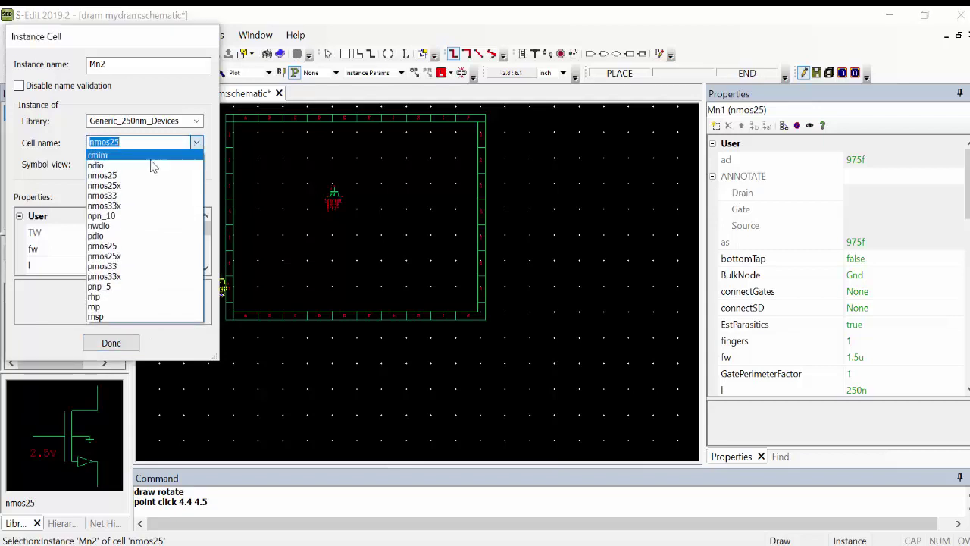
{"action": "left_click", "coordinate": [106, 156]}
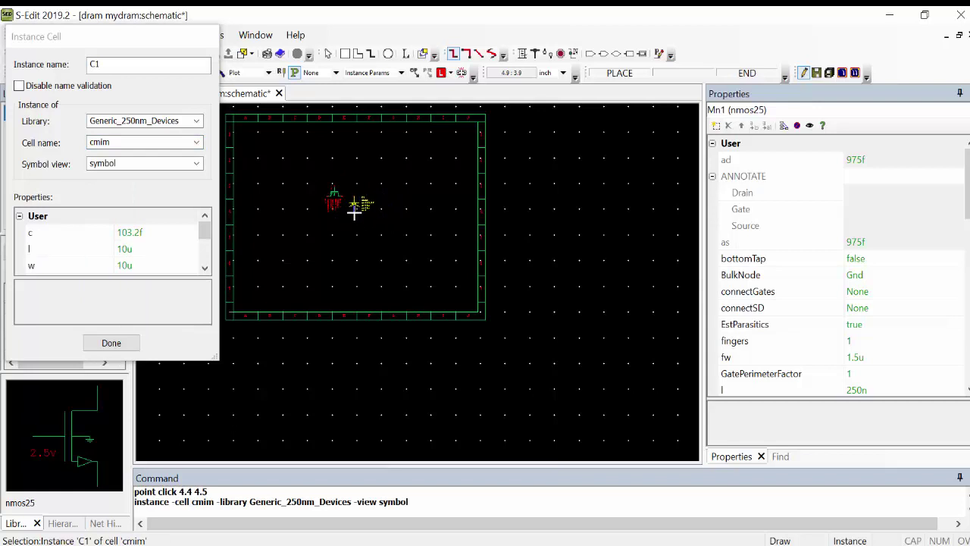
{"action": "left_click", "coordinate": [354, 213]}
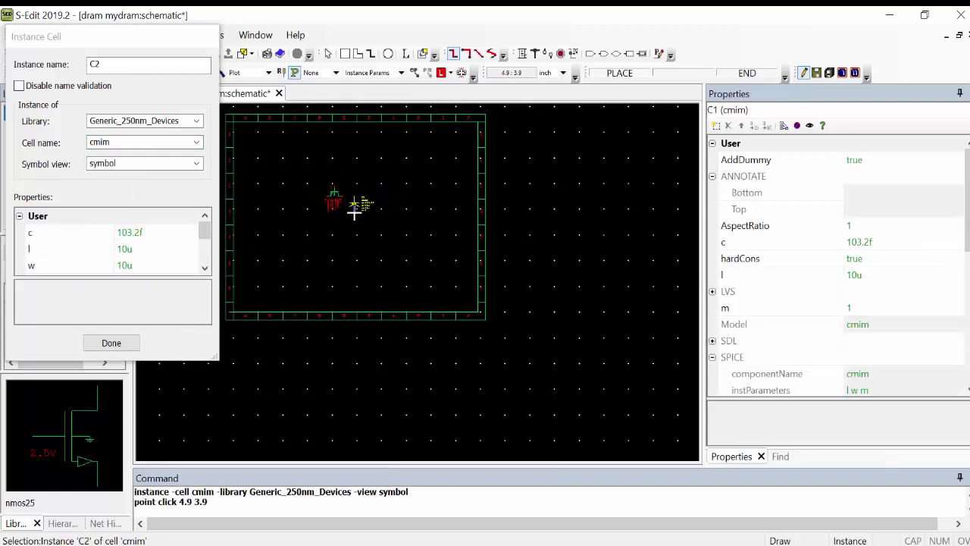
{"action": "key", "text": "Escape"}
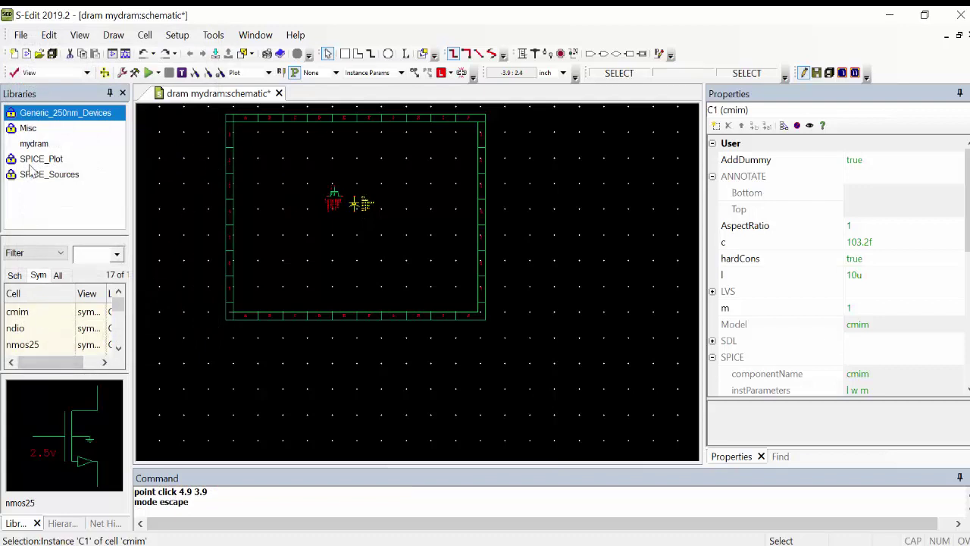
Place a Misc Gnd symbol below the capacitor.
{"action": "left_click", "coordinate": [28, 129]}
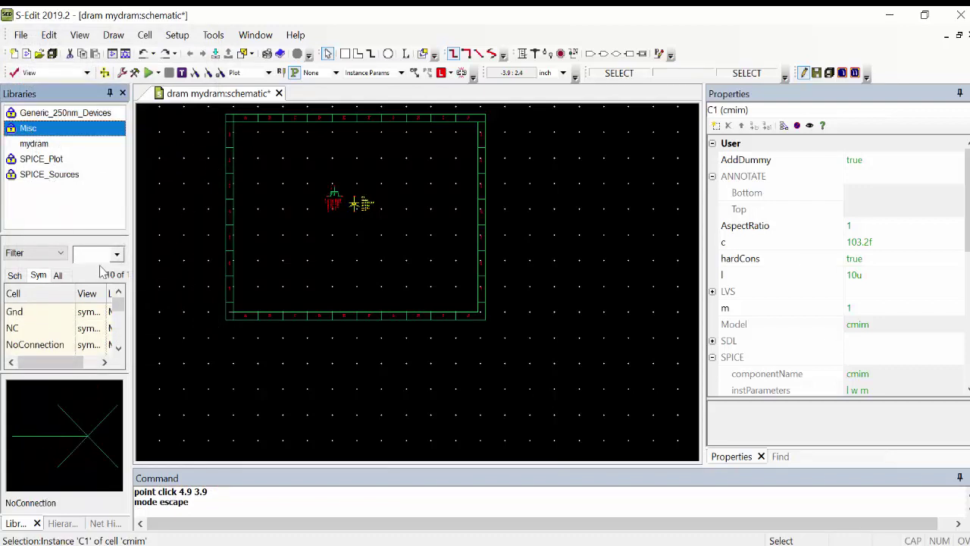
{"action": "left_click", "coordinate": [22, 312]}
{"action": "right_click", "coordinate": [23, 312]}
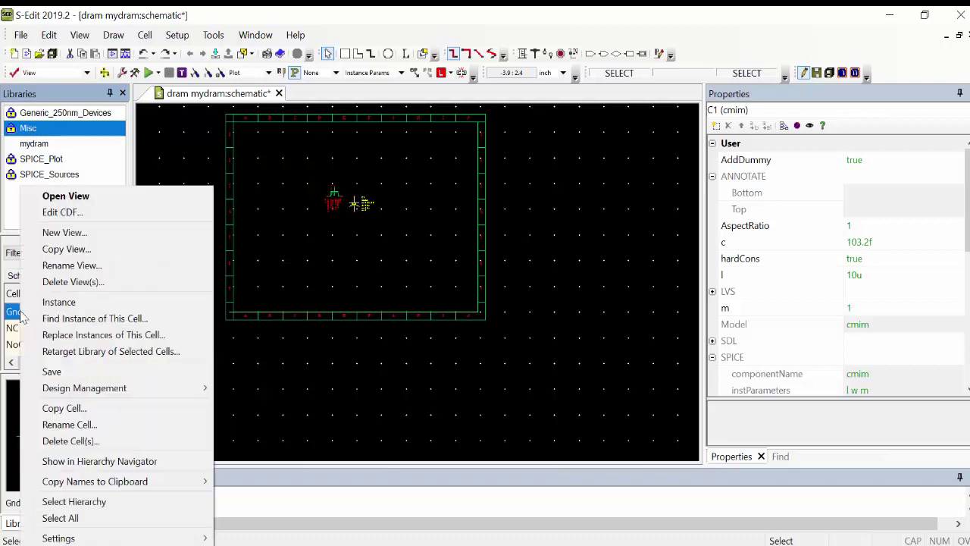
{"action": "left_click", "coordinate": [69, 304]}
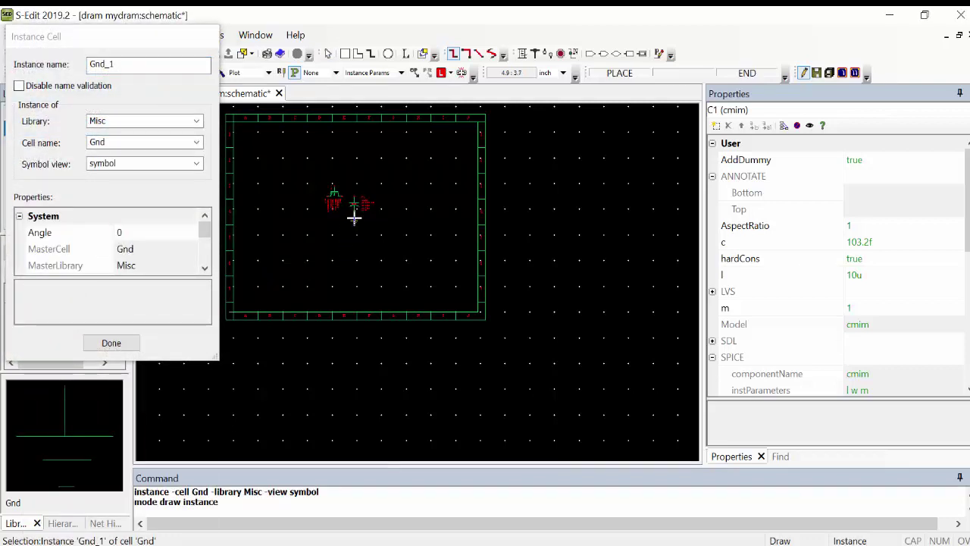
{"action": "left_click", "coordinate": [354, 218]}
{"action": "key", "text": "Escape"}
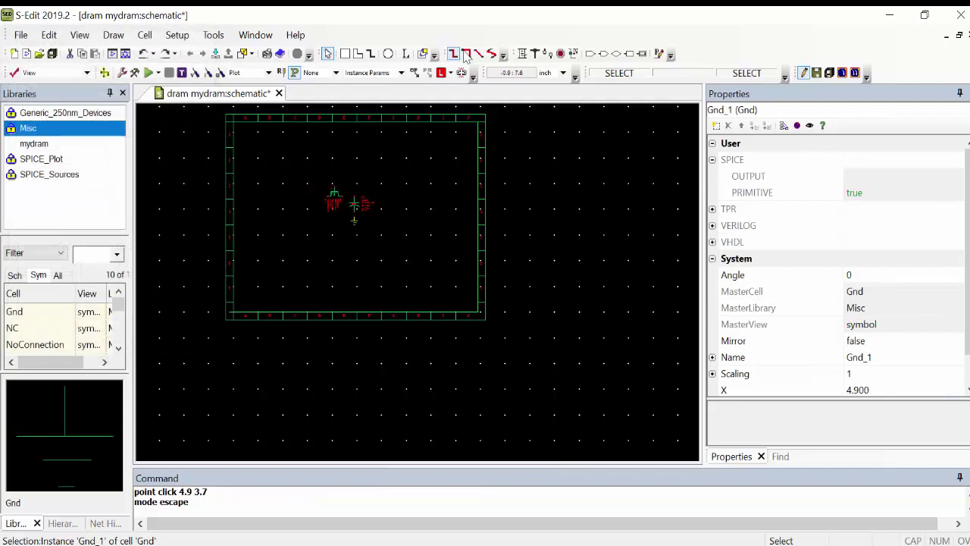
{"action": "left_click", "coordinate": [443, 232]}
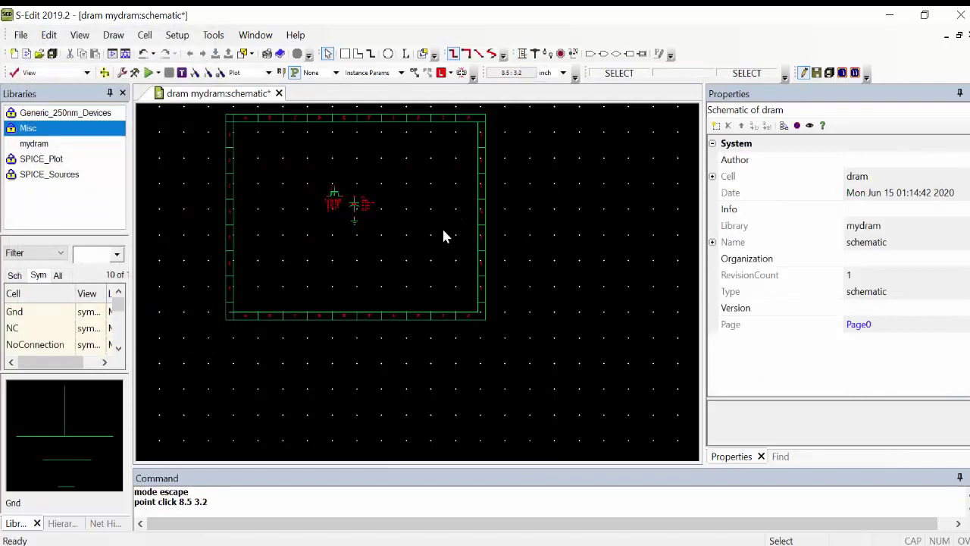
Wire the transistor drain to the capacitor and the capacitor to ground.
{"action": "key", "text": "Home"}
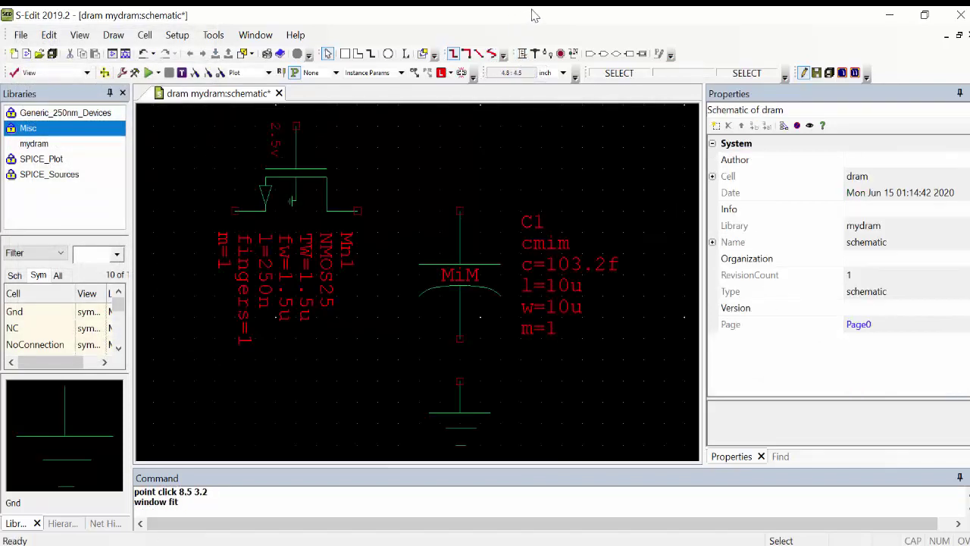
{"action": "left_click", "coordinate": [522, 54]}
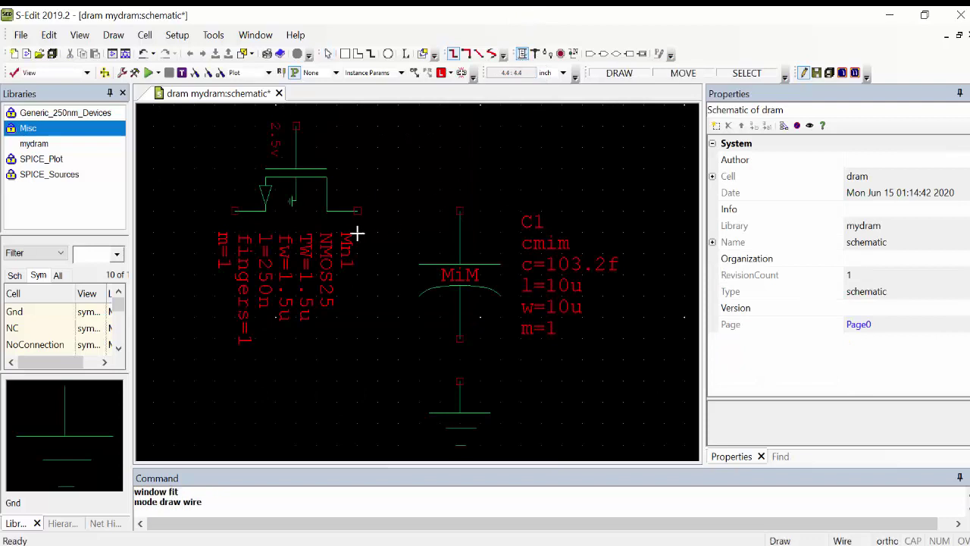
{"action": "left_click_drag", "start_coordinate": [357, 211], "coordinate": [460, 211]}
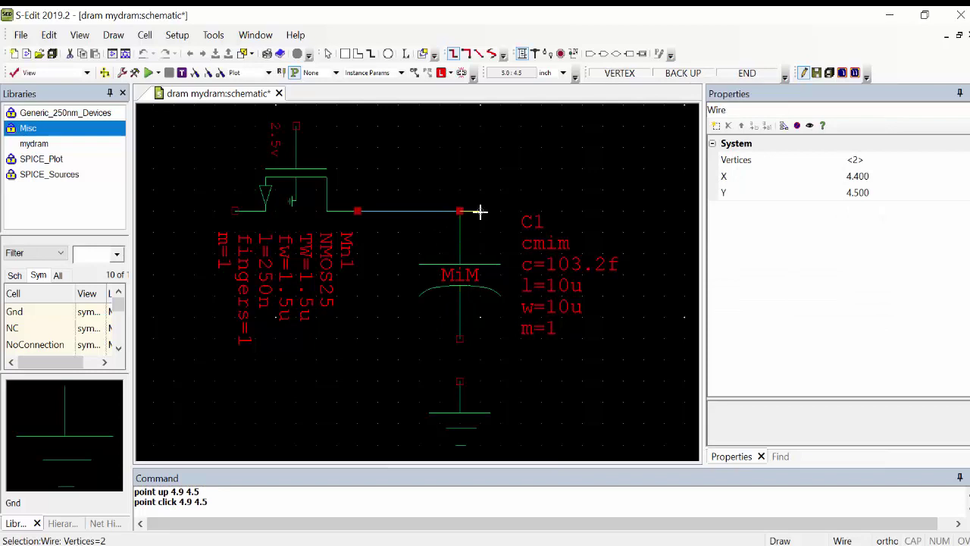
{"action": "key", "text": "Escape"}
{"action": "key", "text": "Escape"}
{"action": "left_click_drag", "start_coordinate": [459, 339], "coordinate": [460, 381]}
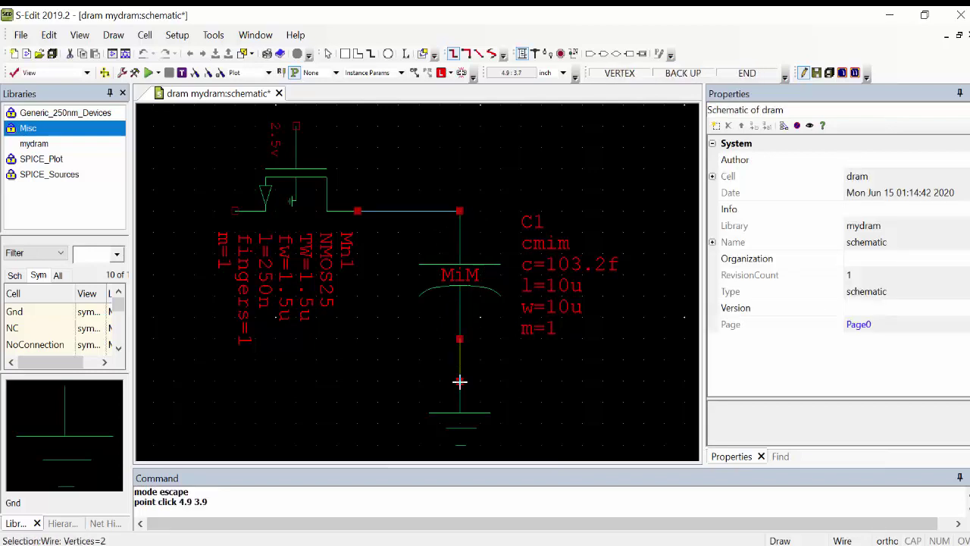
{"action": "right_click", "coordinate": [460, 381]}
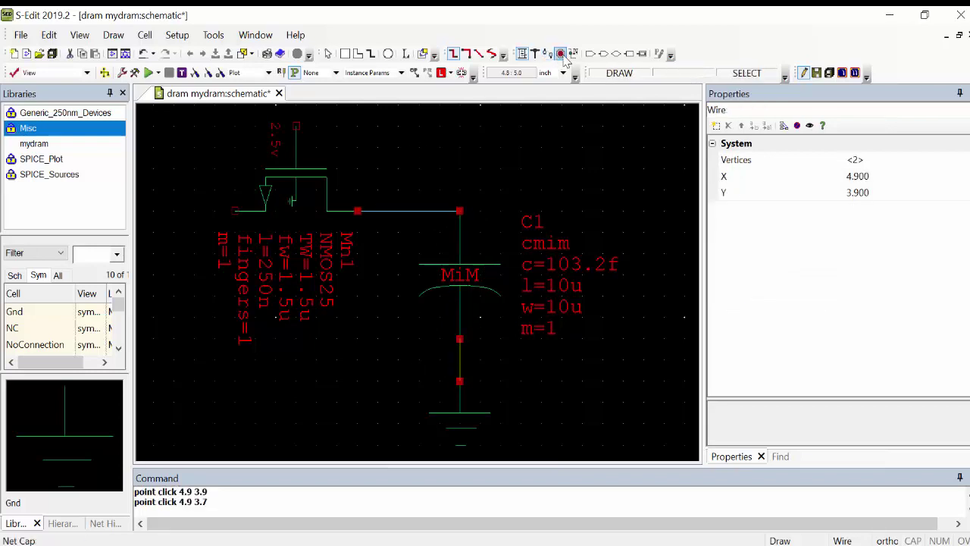
Add input port BL left of the transistor and wire it in.
{"action": "left_click", "coordinate": [591, 55]}
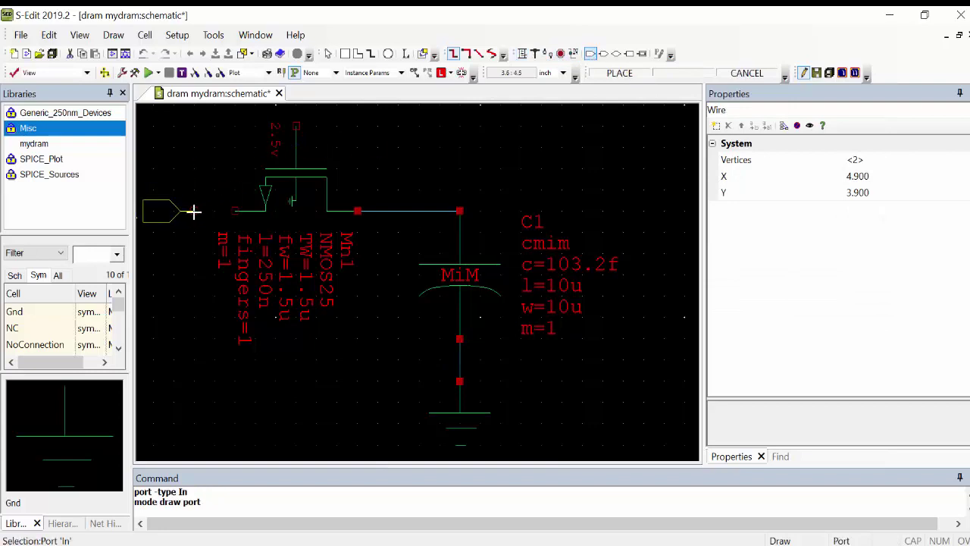
{"action": "left_click", "coordinate": [193, 212]}
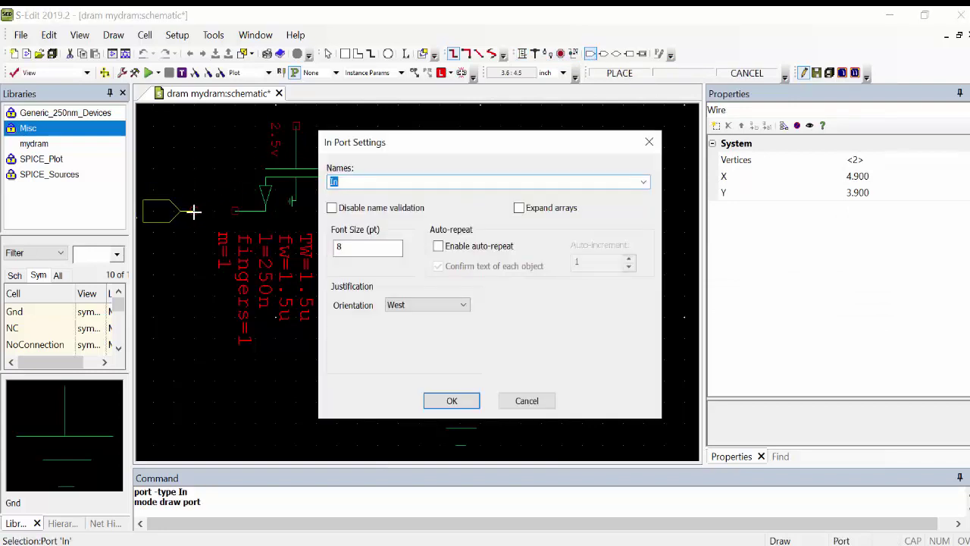
{"action": "type", "text": "BL"}
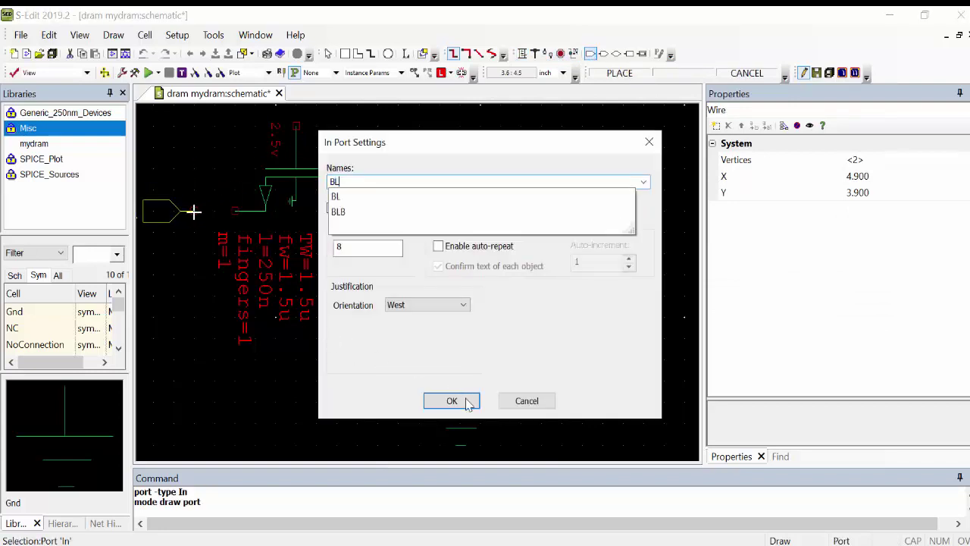
{"action": "left_click", "coordinate": [469, 407]}
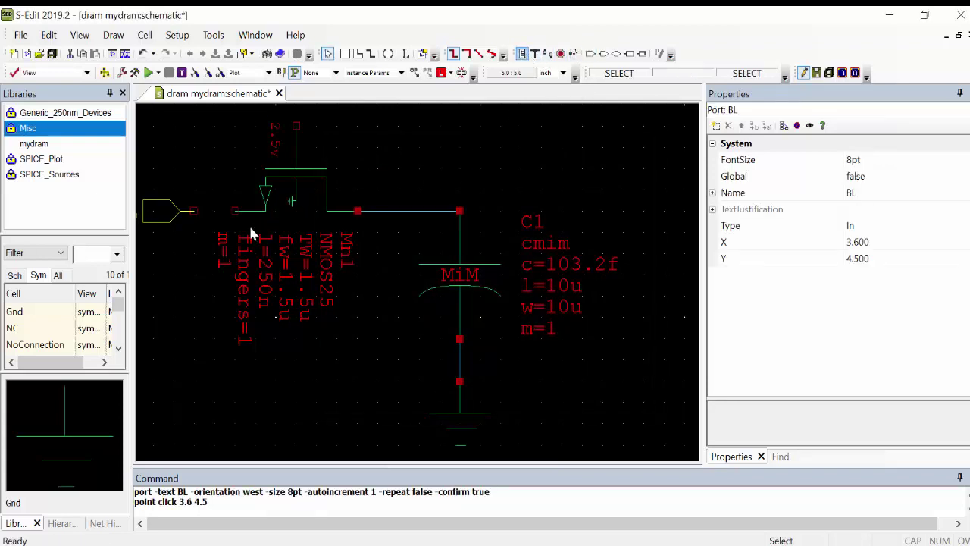
{"action": "left_click", "coordinate": [522, 54]}
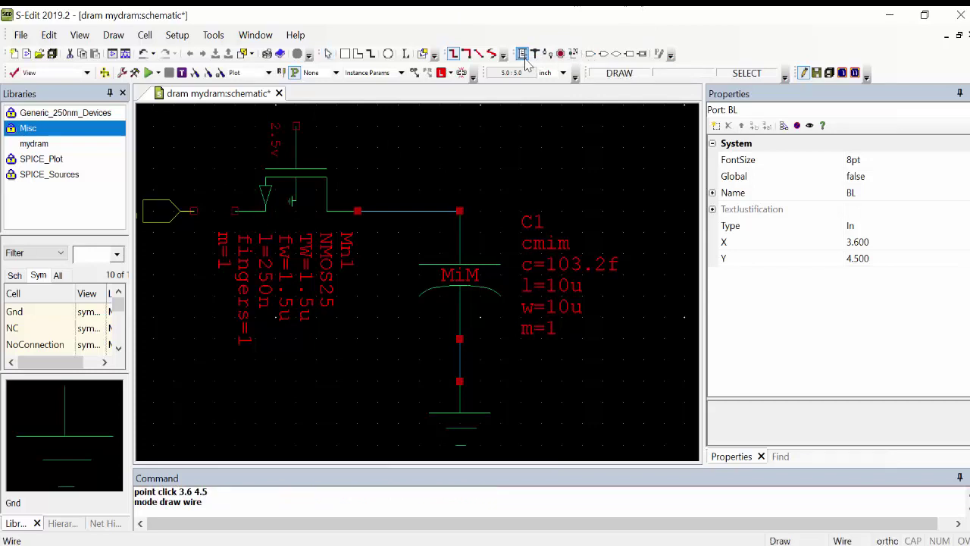
{"action": "left_click", "coordinate": [194, 211]}
{"action": "left_click", "coordinate": [234, 212]}
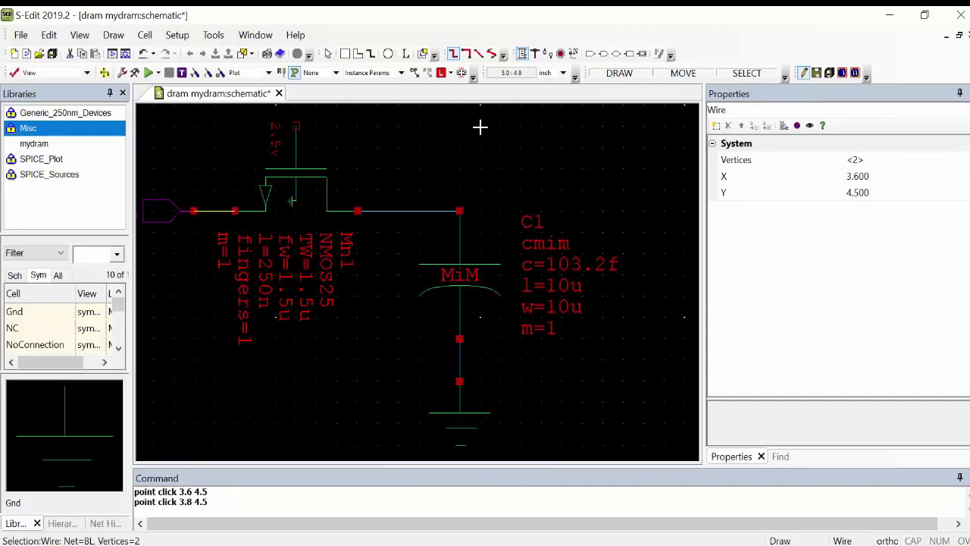
Add input port WL above the transistor gate.
{"action": "scroll", "coordinate": [501, 108], "scroll_direction": "up", "scroll_amount": 2}
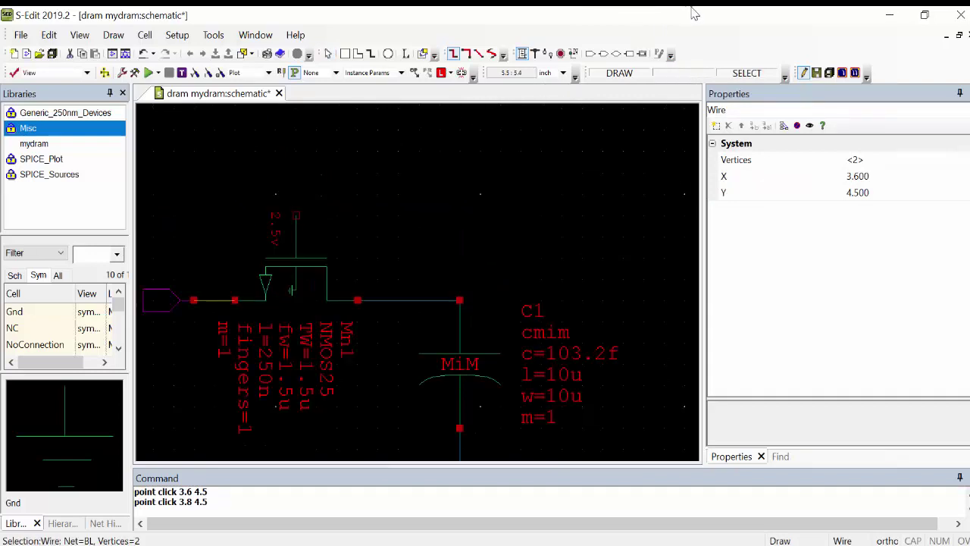
{"action": "left_click", "coordinate": [592, 54]}
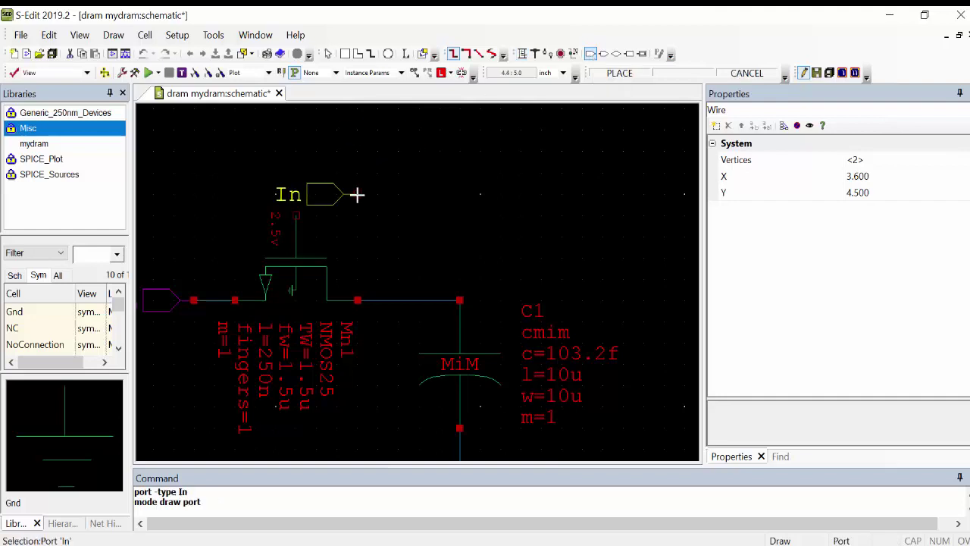
{"action": "left_click", "coordinate": [296, 215]}
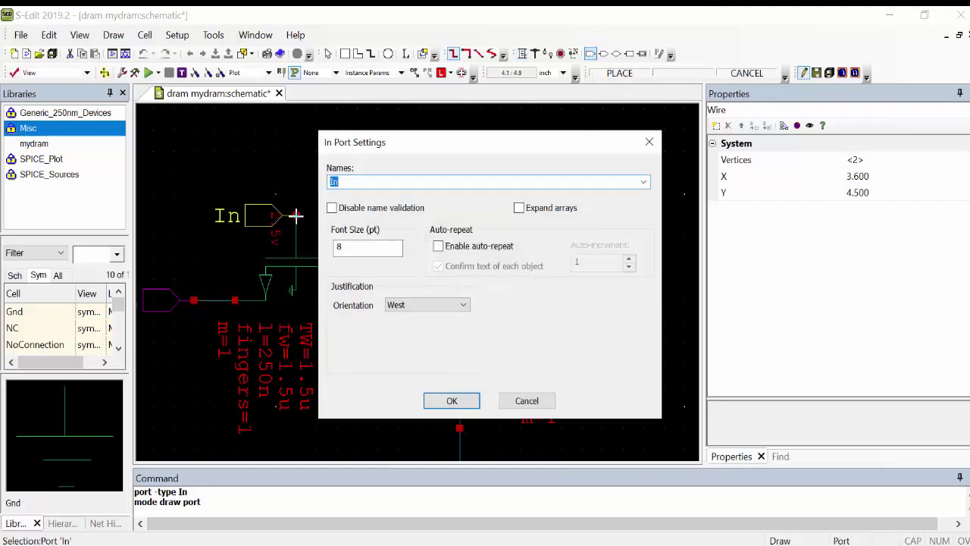
{"action": "type", "text": "WL"}
{"action": "left_click", "coordinate": [452, 401]}
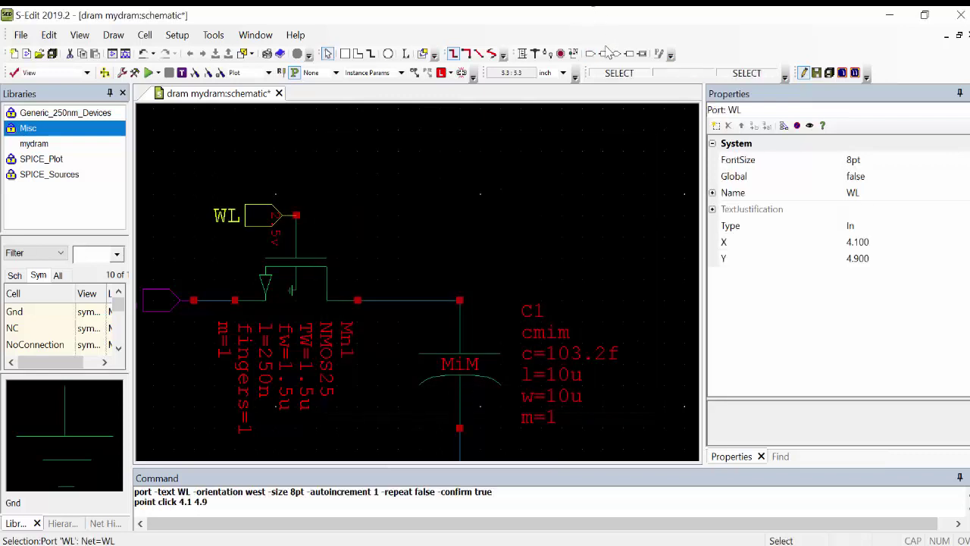
{"action": "left_click", "coordinate": [604, 53]}
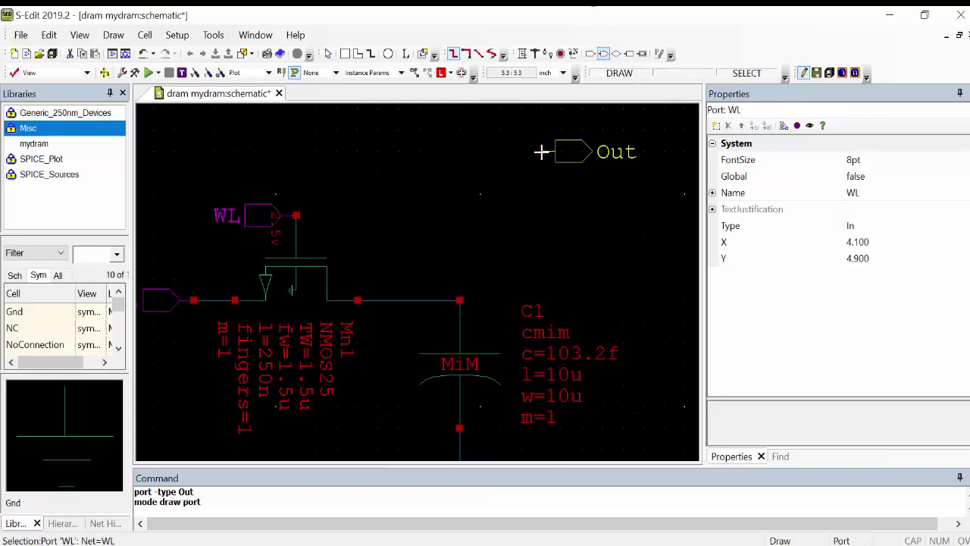
Place the StorageData output port at the capacitor node and regenerate all symbols.
{"action": "left_click", "coordinate": [459, 301]}
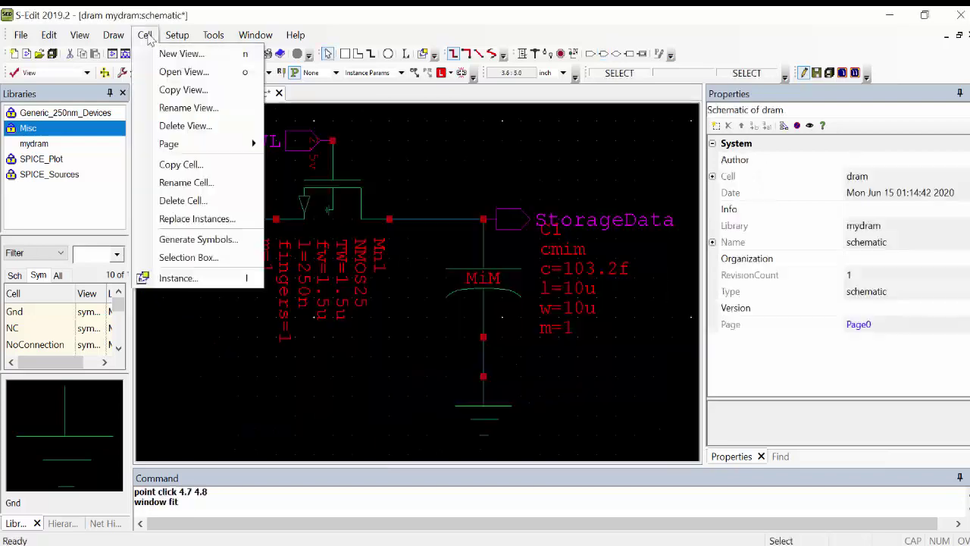
{"action": "left_click", "coordinate": [197, 241]}
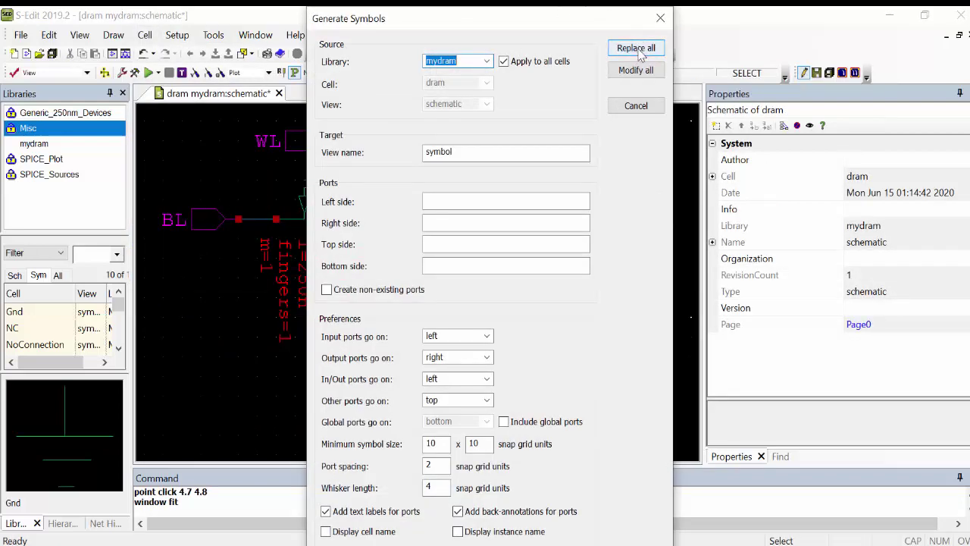
{"action": "left_click", "coordinate": [639, 50]}
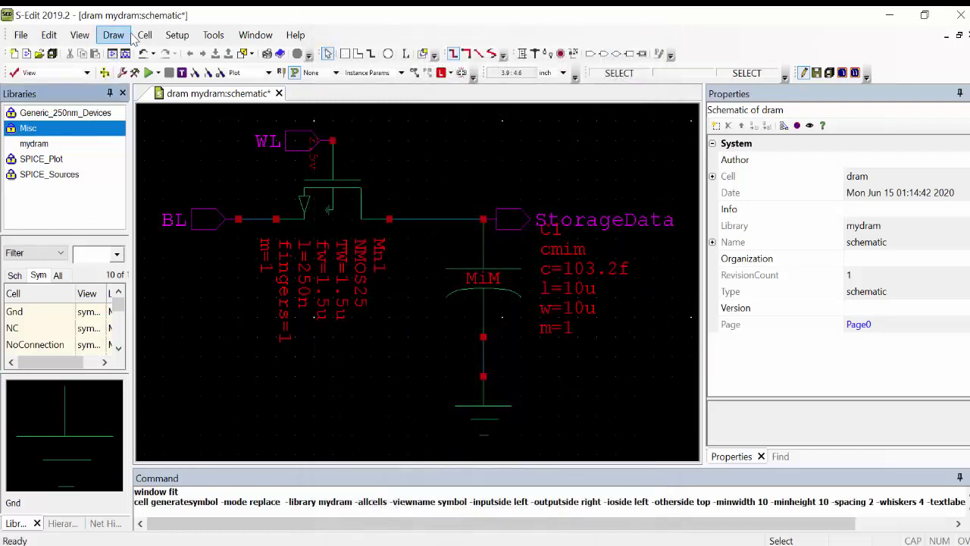
Create a new schematic view named dramread in the mydram library.
{"action": "left_click", "coordinate": [144, 38]}
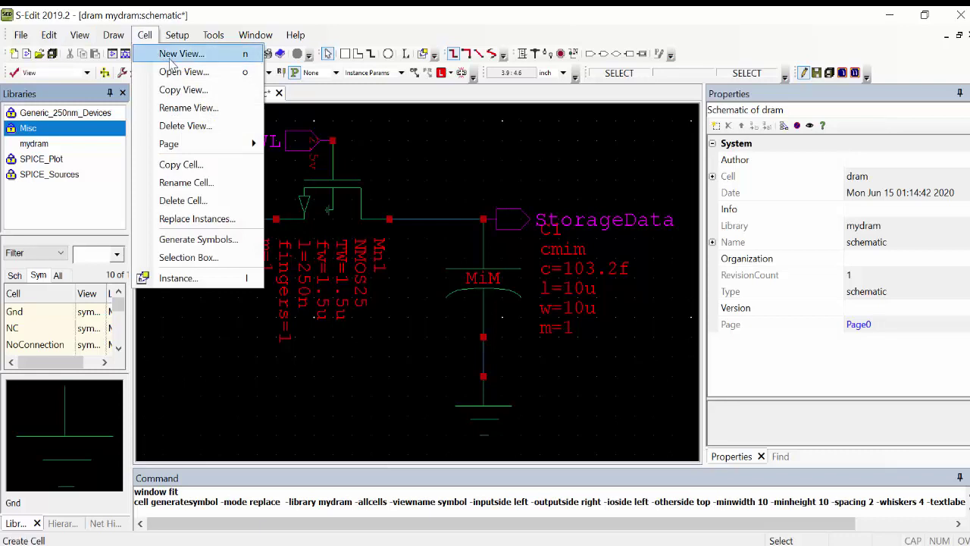
{"action": "left_click", "coordinate": [172, 55]}
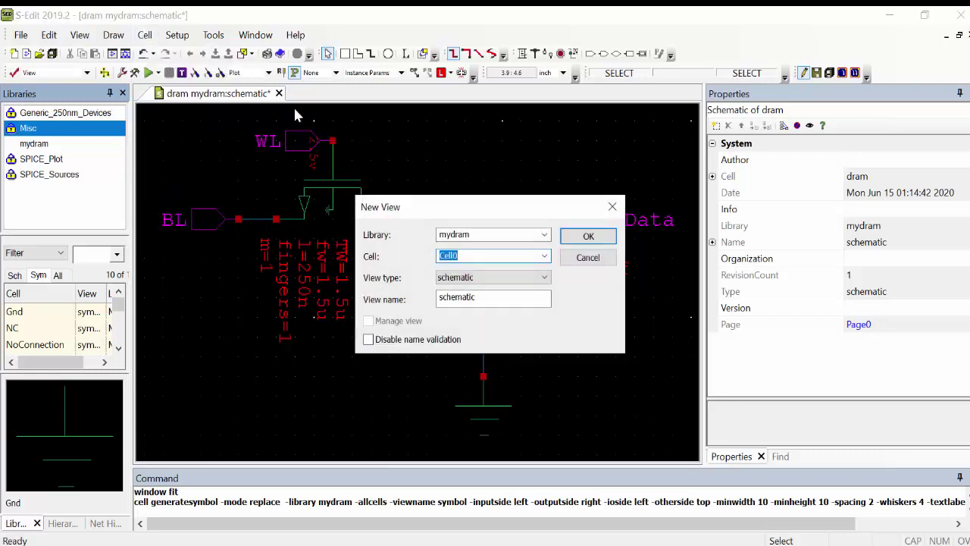
{"action": "type", "text": "dram"}
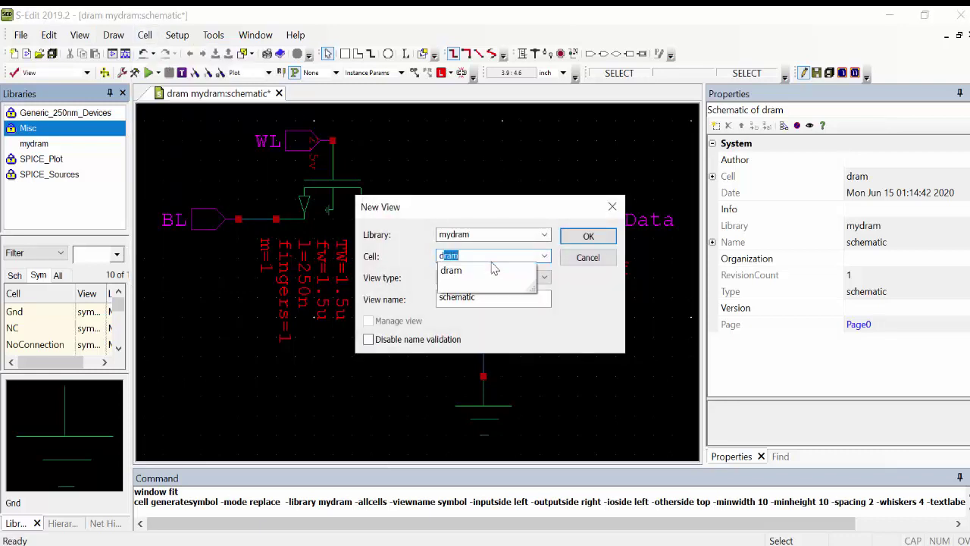
{"action": "left_click", "coordinate": [493, 270]}
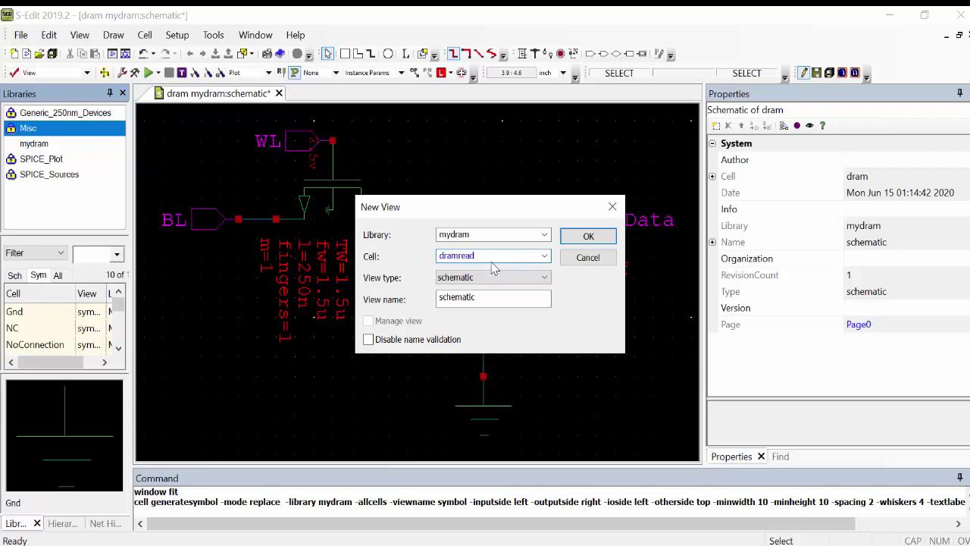
{"action": "left_click", "coordinate": [574, 238]}
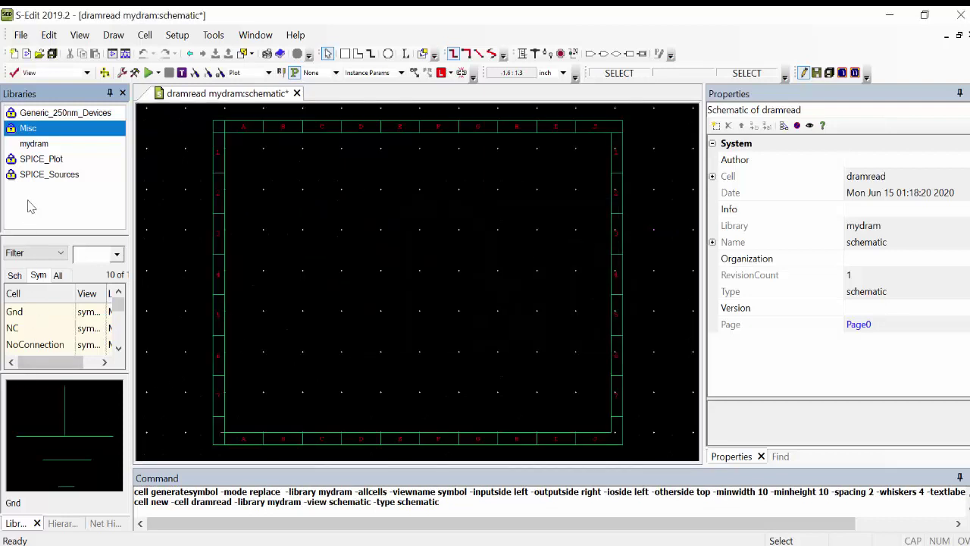
Pick the dram cell from the mydram schematic views for instancing.
{"action": "left_click", "coordinate": [26, 145]}
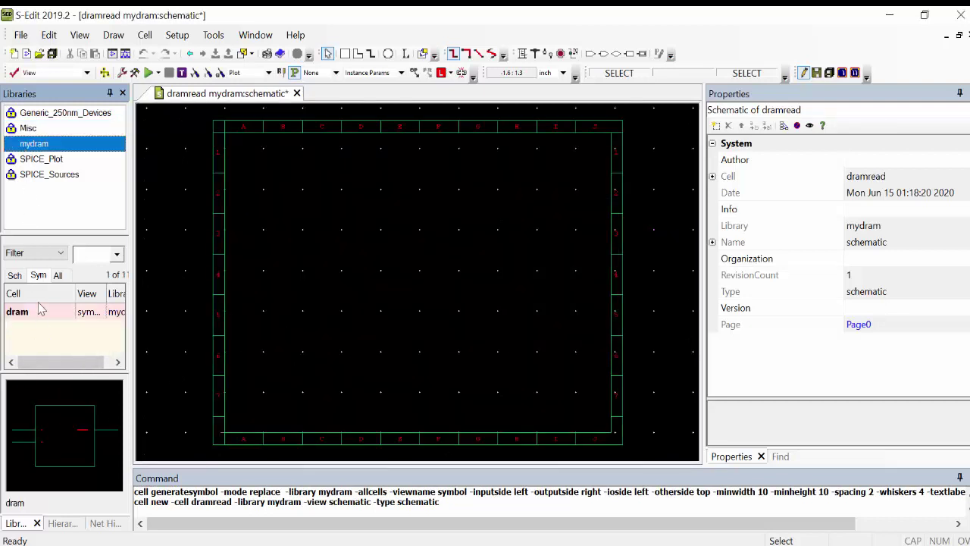
{"action": "left_click", "coordinate": [16, 276]}
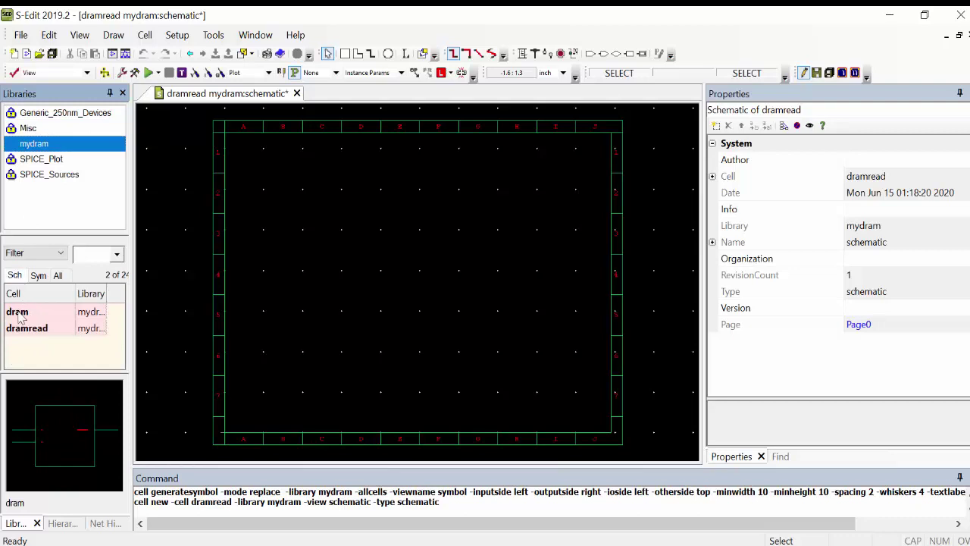
{"action": "left_click", "coordinate": [23, 334]}
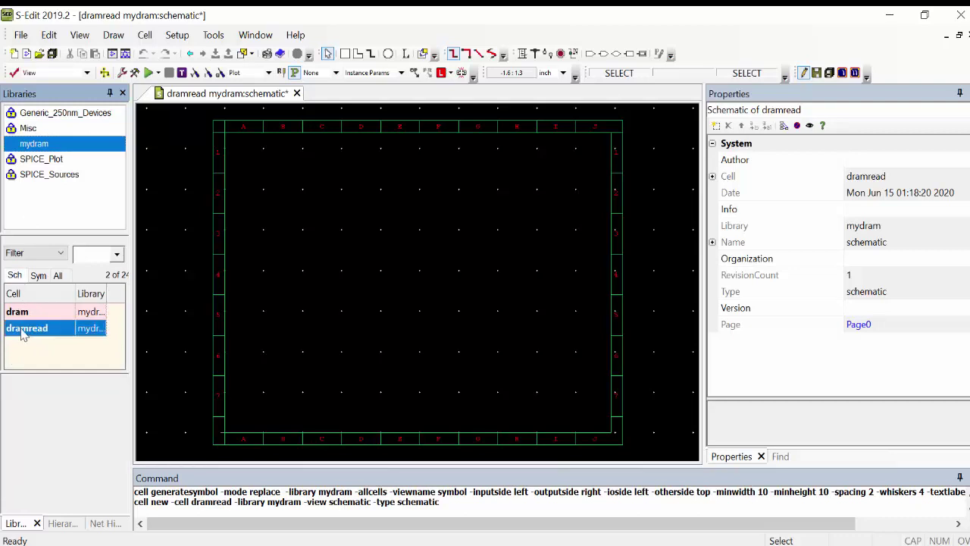
{"action": "left_click", "coordinate": [21, 317]}
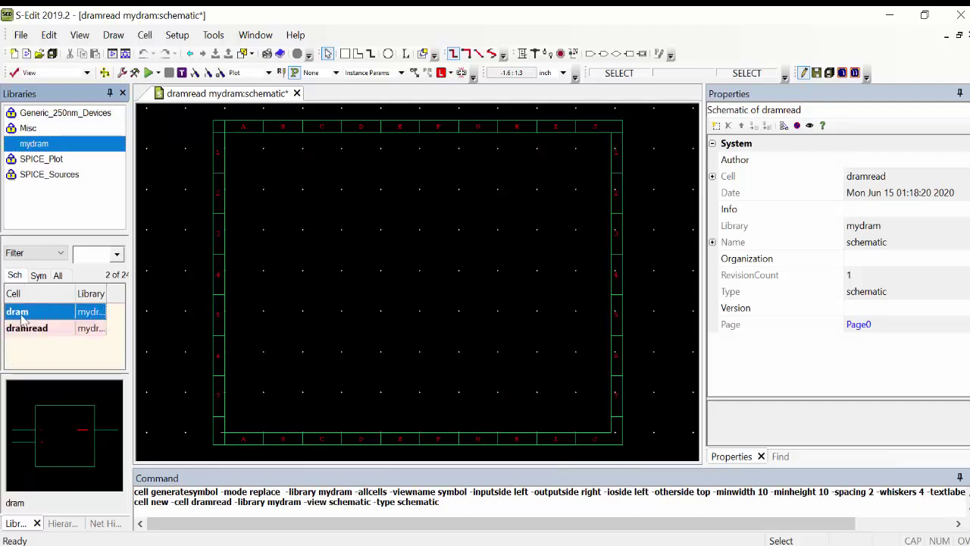
Drop the dram cell as instance dram_1 on the sheet and end placement.
{"action": "left_click_drag", "start_coordinate": [409, 275], "coordinate": [410, 273]}
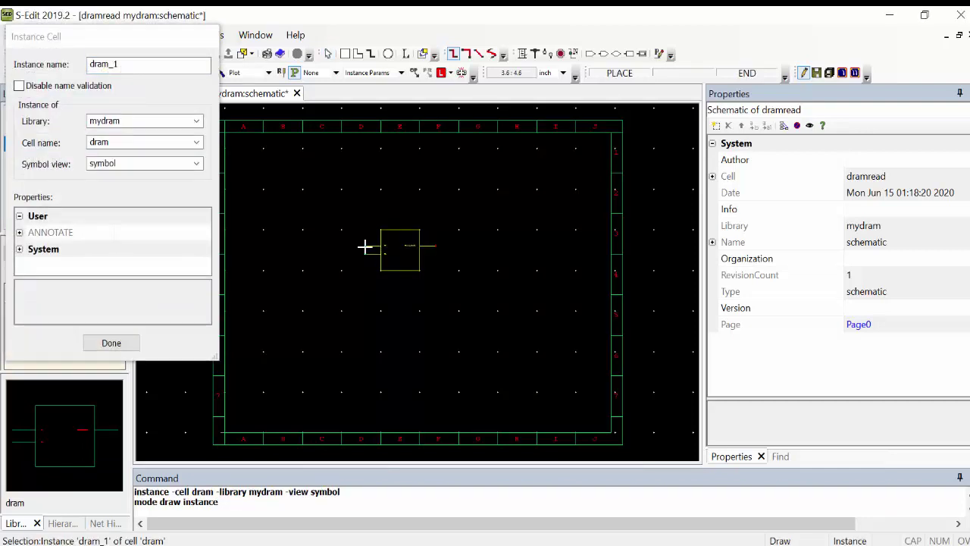
{"action": "left_click", "coordinate": [365, 247]}
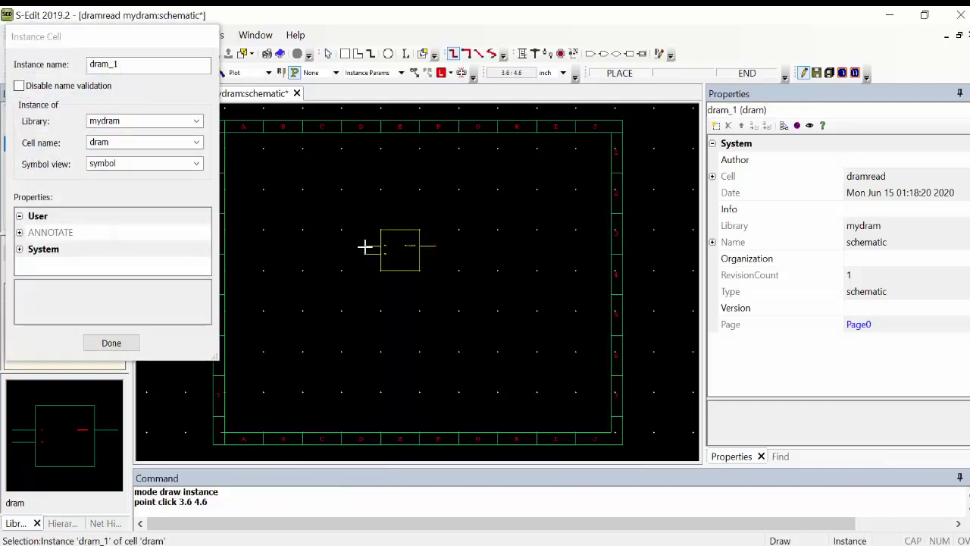
{"action": "left_click", "coordinate": [107, 344]}
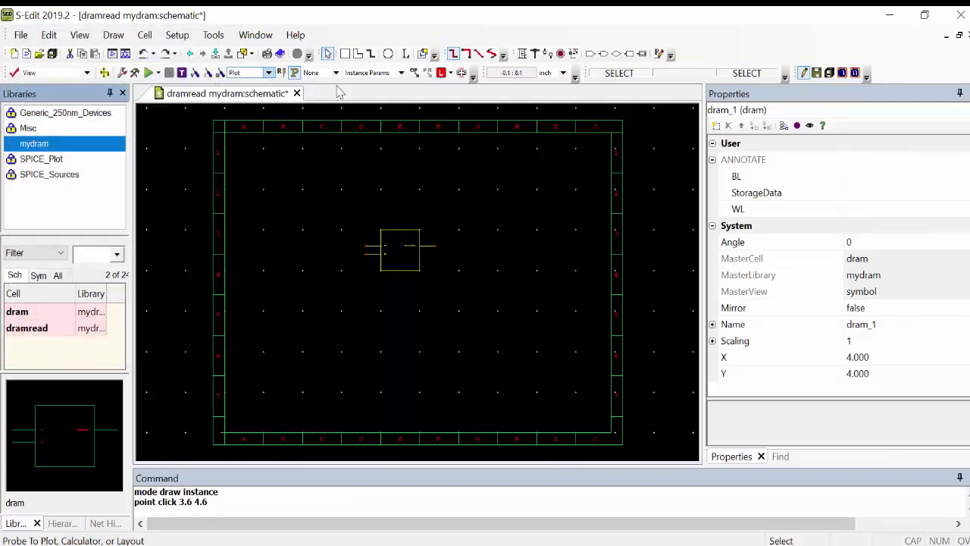
Fit the view and add an output port named StorageData at dram_1's StorageData wire end.
{"action": "left_click", "coordinate": [336, 269]}
{"action": "key", "text": "Home"}
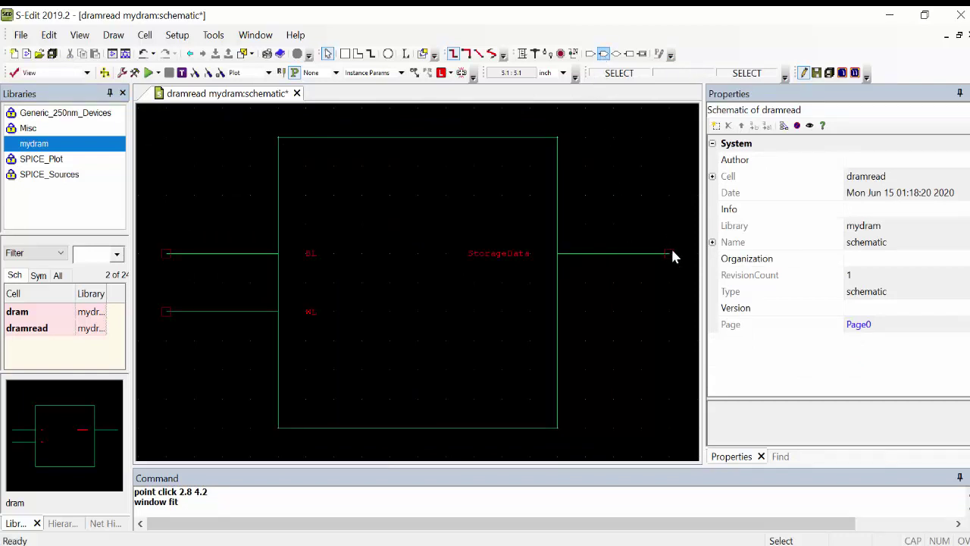
{"action": "left_click", "coordinate": [605, 53]}
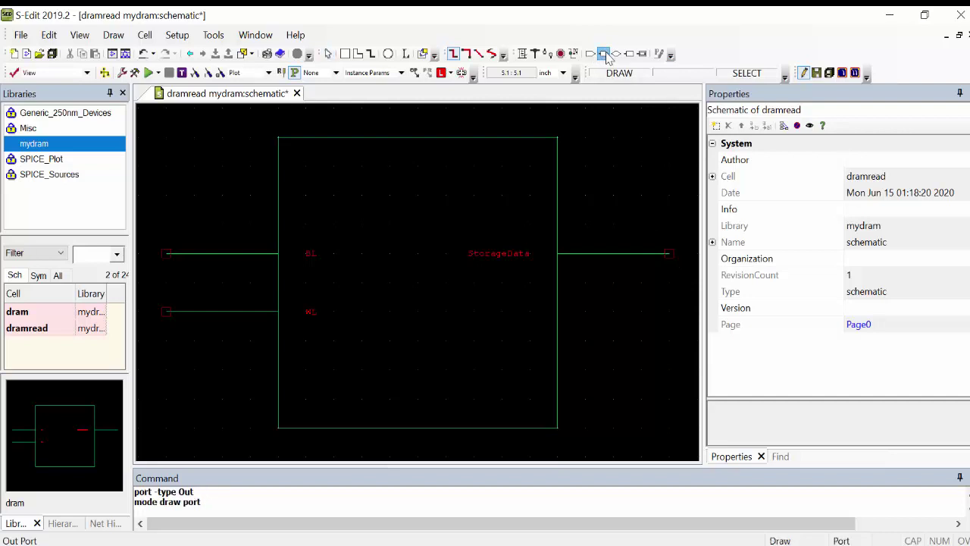
{"action": "left_click", "coordinate": [669, 253]}
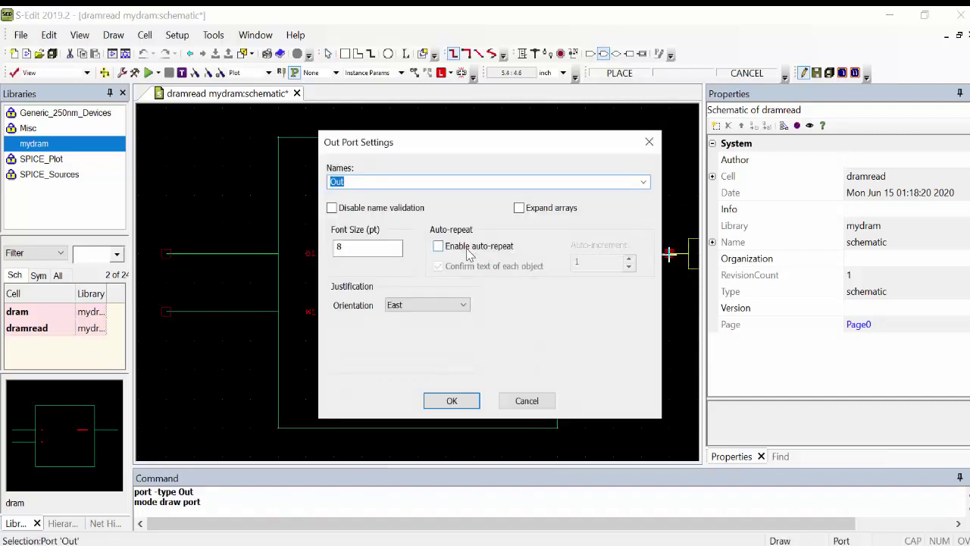
{"action": "type", "text": "Storage"}
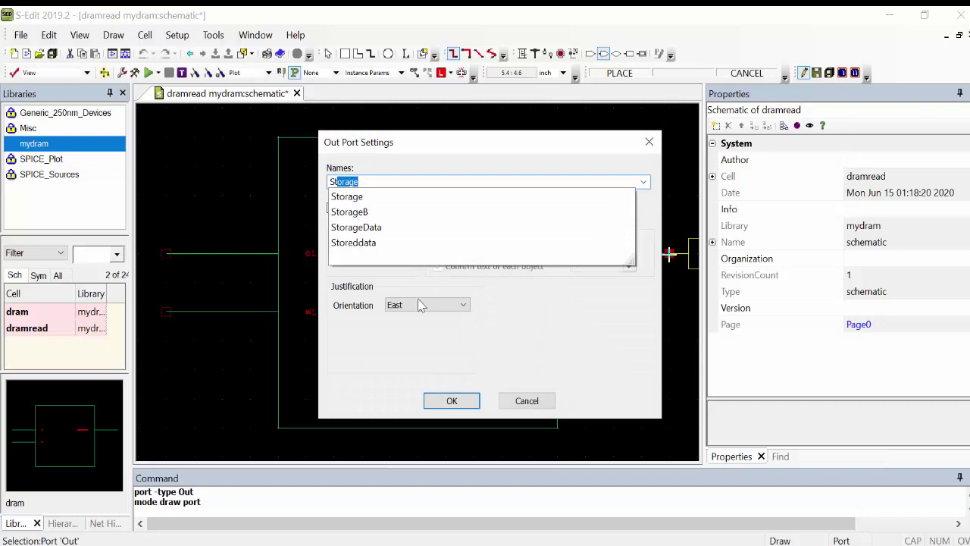
{"action": "left_click", "coordinate": [377, 231]}
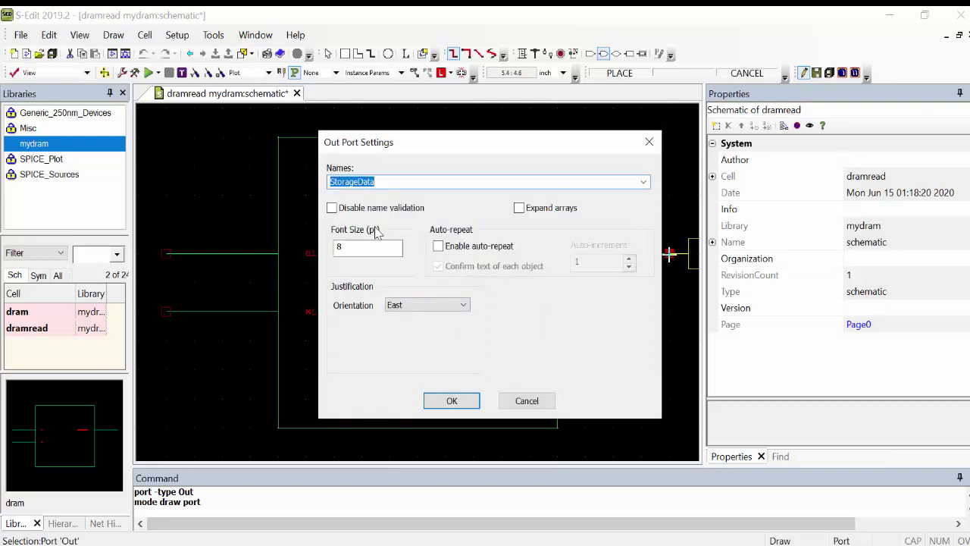
{"action": "left_click", "coordinate": [450, 404]}
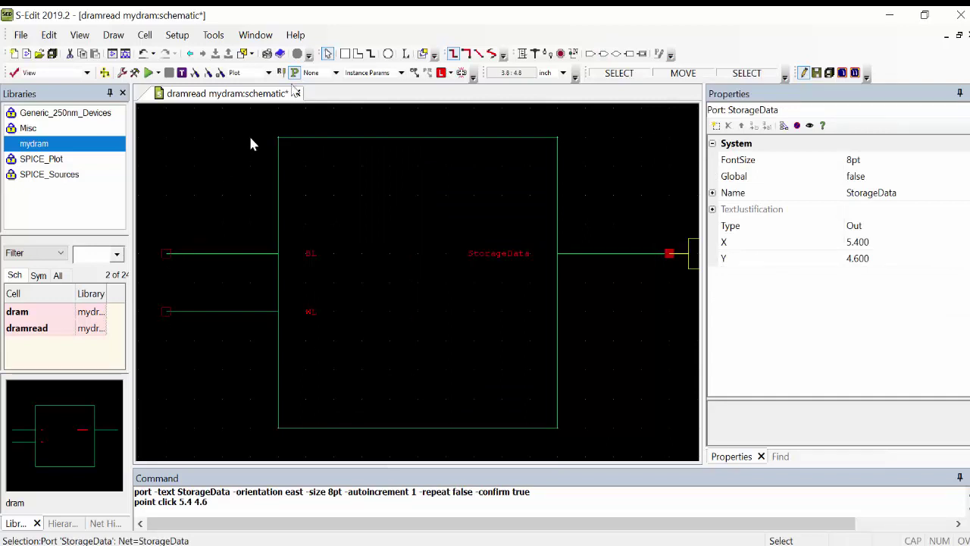
Find and select the vpulse symbol in the SPICE_Sources library.
{"action": "left_click", "coordinate": [27, 176]}
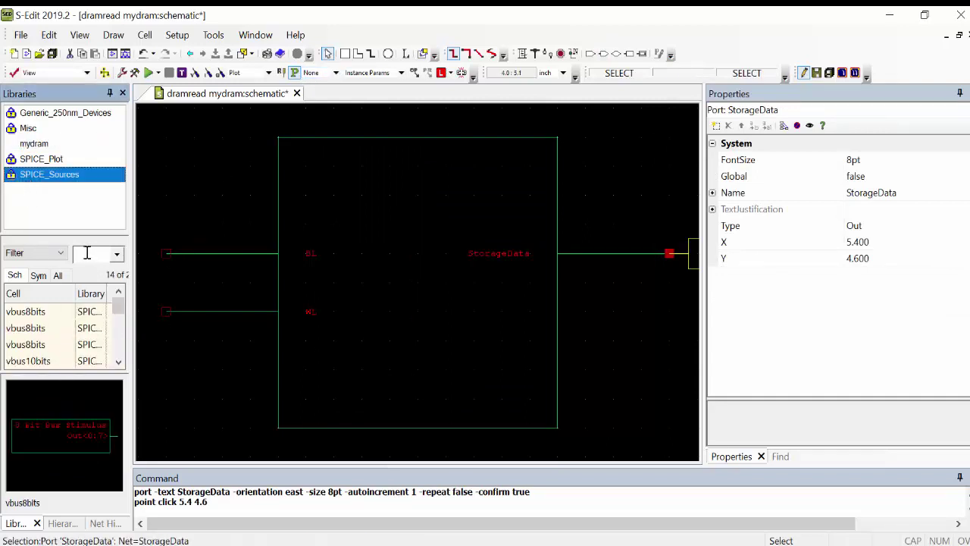
{"action": "type", "text": "vp"}
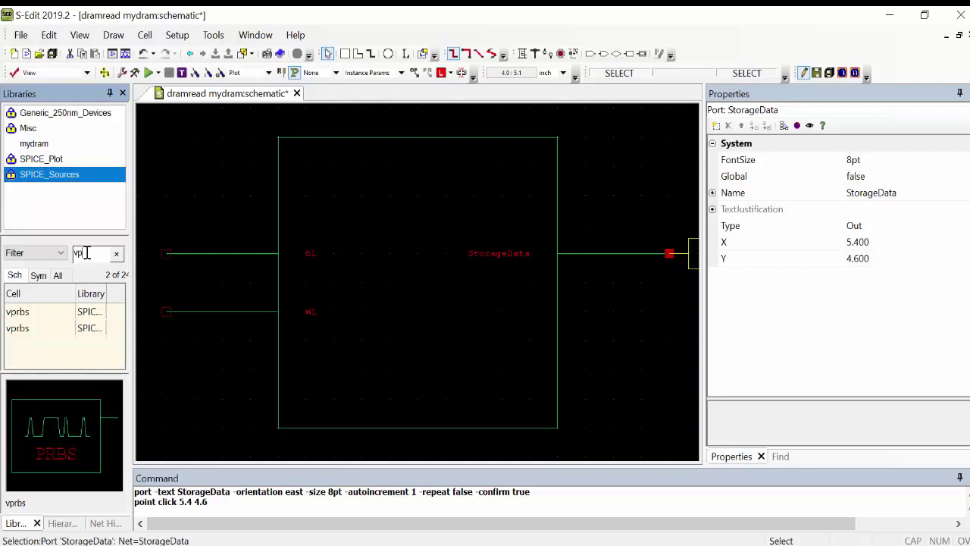
{"action": "type", "text": "ulse"}
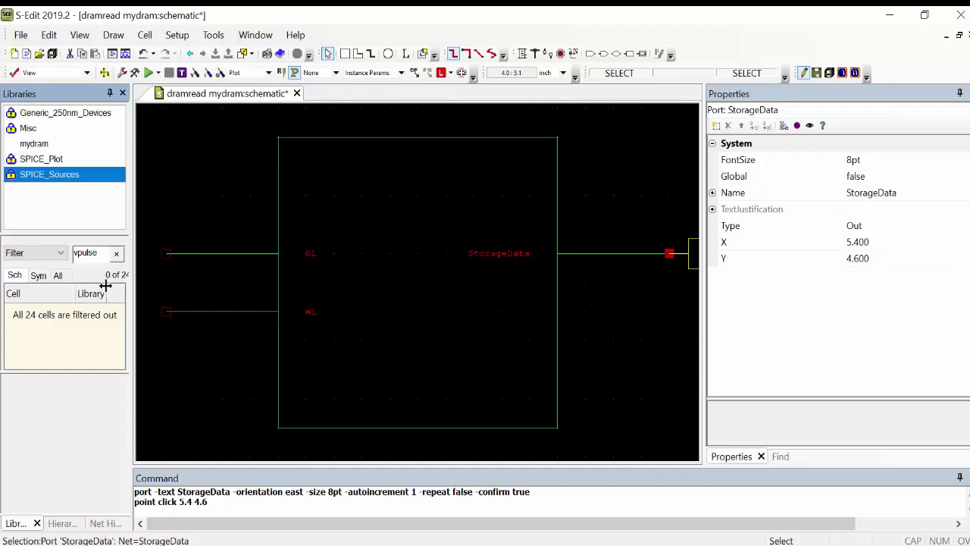
{"action": "left_click", "coordinate": [39, 276]}
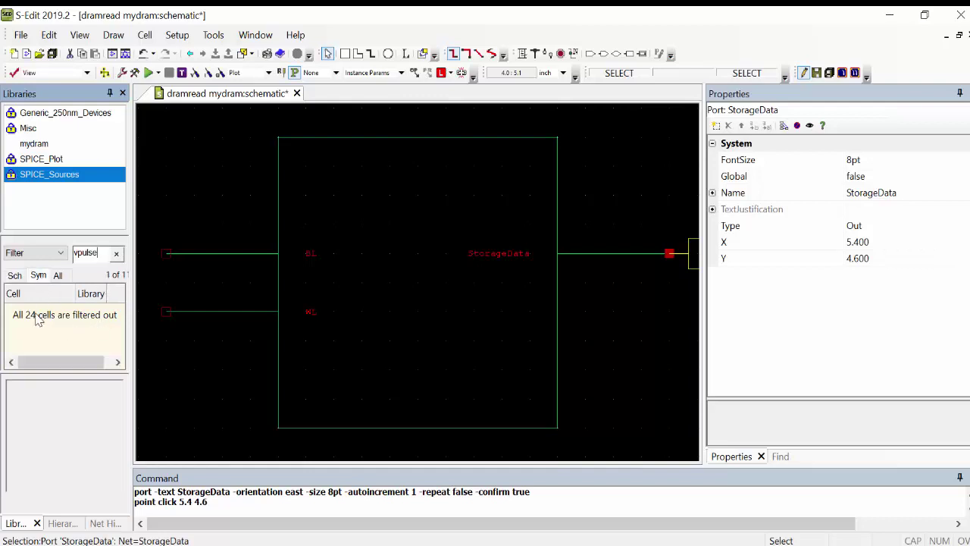
{"action": "left_click", "coordinate": [34, 316]}
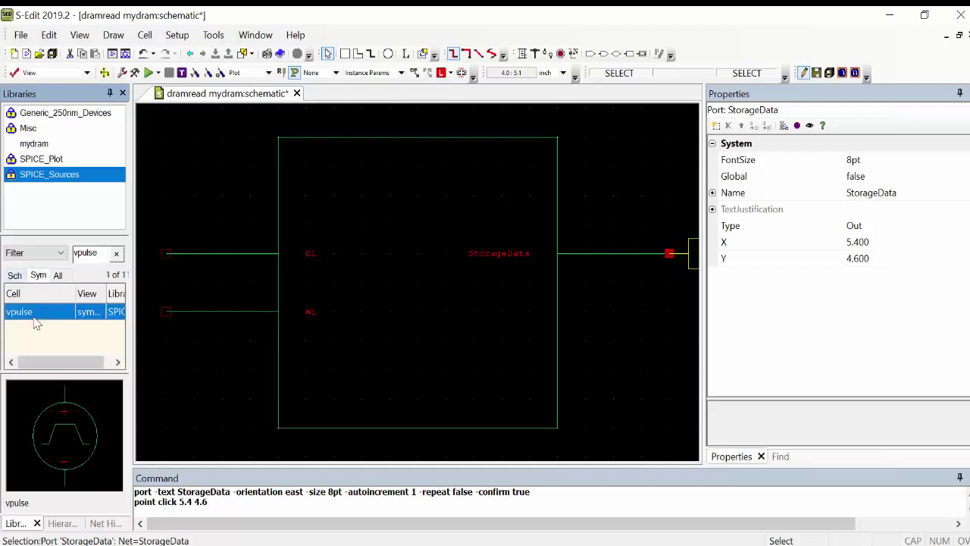
{"action": "right_click", "coordinate": [34, 317]}
Place pulse sources V1 on the input wire and V2 further left.
{"action": "left_click", "coordinate": [63, 307]}
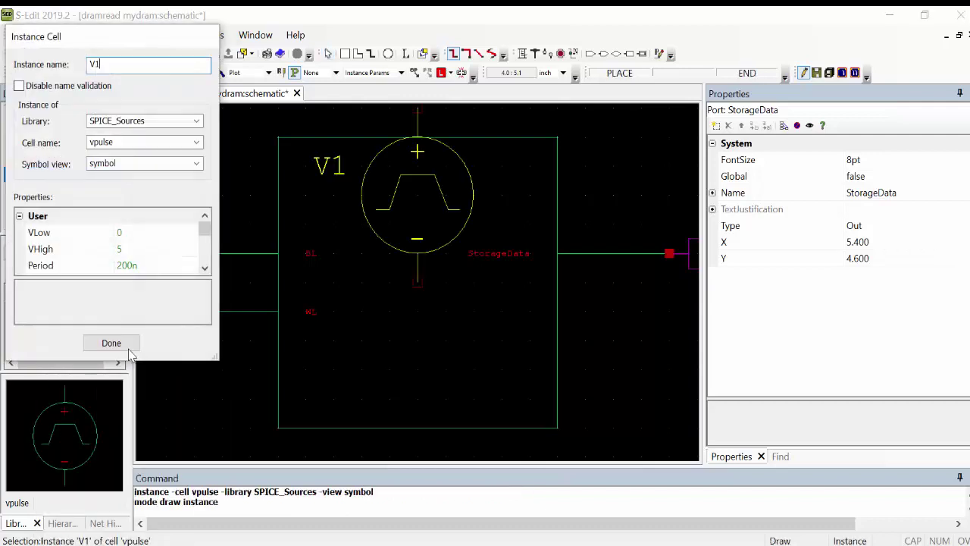
{"action": "mouse_move", "coordinate": [139, 427]}
{"action": "middle_mouse_down"}
{"action": "mouse_move", "coordinate": [420, 427]}
{"action": "mouse_move", "coordinate": [419, 338]}
{"action": "middle_mouse_up"}
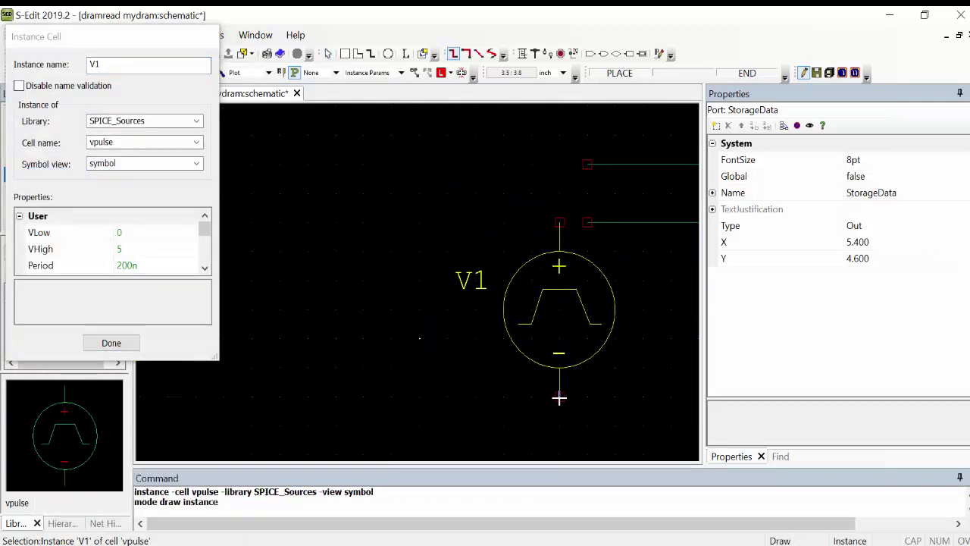
{"action": "left_click", "coordinate": [588, 398]}
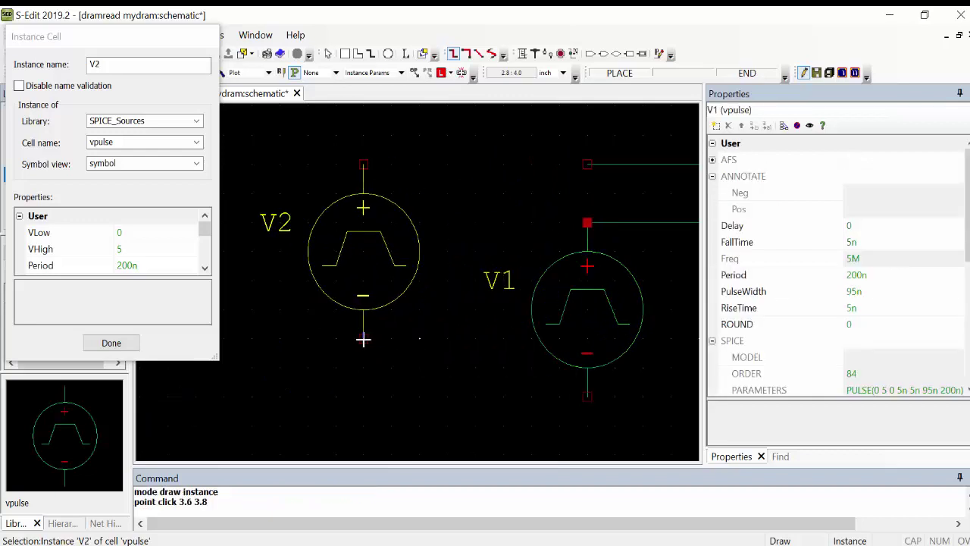
{"action": "left_click", "coordinate": [363, 340]}
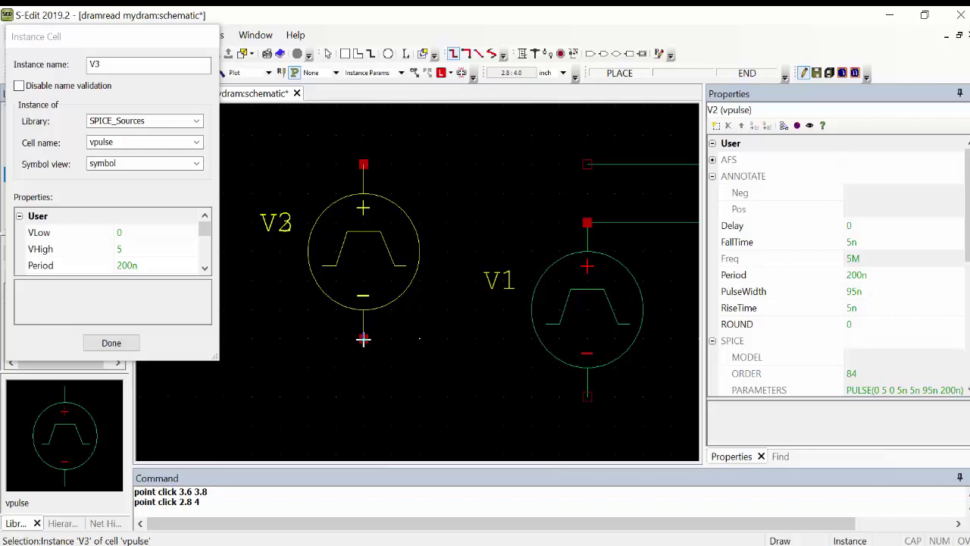
{"action": "left_click", "coordinate": [130, 348]}
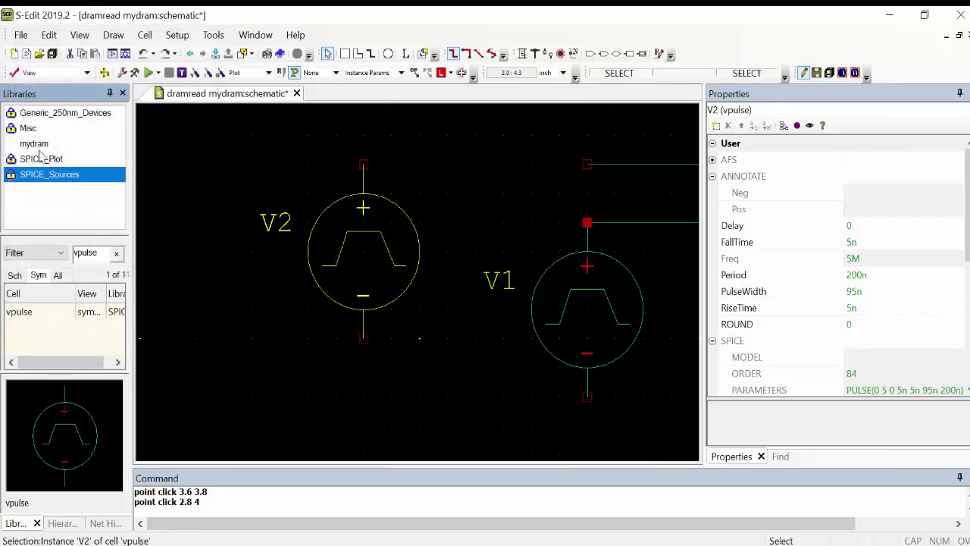
Select the ground cell in the Misc library, clearing the vpulse filter.
{"action": "left_click", "coordinate": [29, 131]}
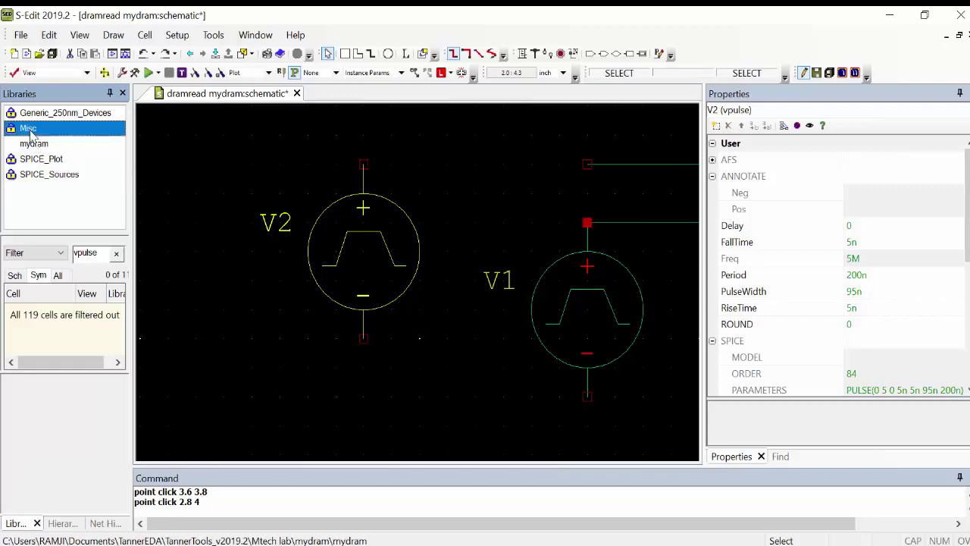
{"action": "left_click", "coordinate": [14, 276]}
{"action": "left_click", "coordinate": [117, 255]}
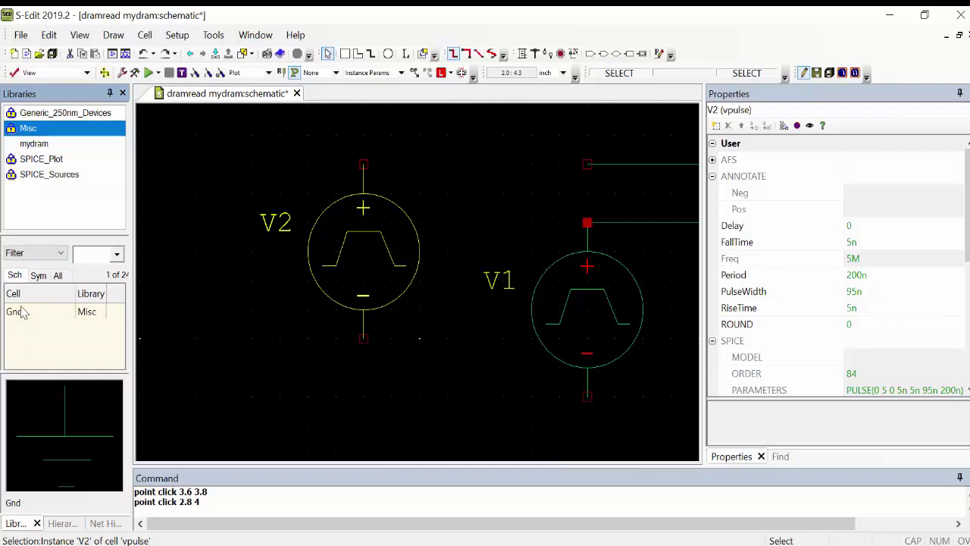
{"action": "left_click", "coordinate": [22, 313]}
{"action": "right_click", "coordinate": [21, 312]}
Place Misc ground symbols under V2 and V1.
{"action": "left_click", "coordinate": [61, 302]}
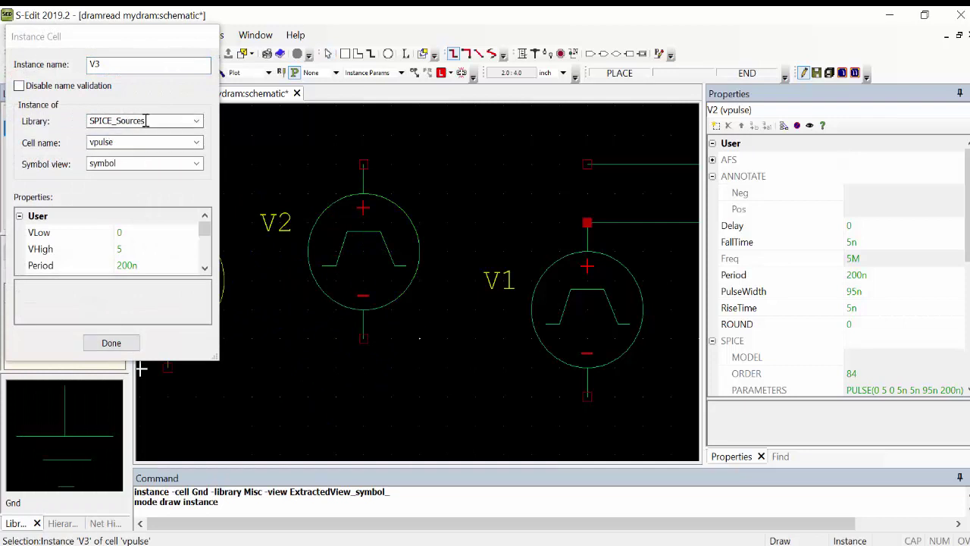
{"action": "left_click", "coordinate": [197, 121]}
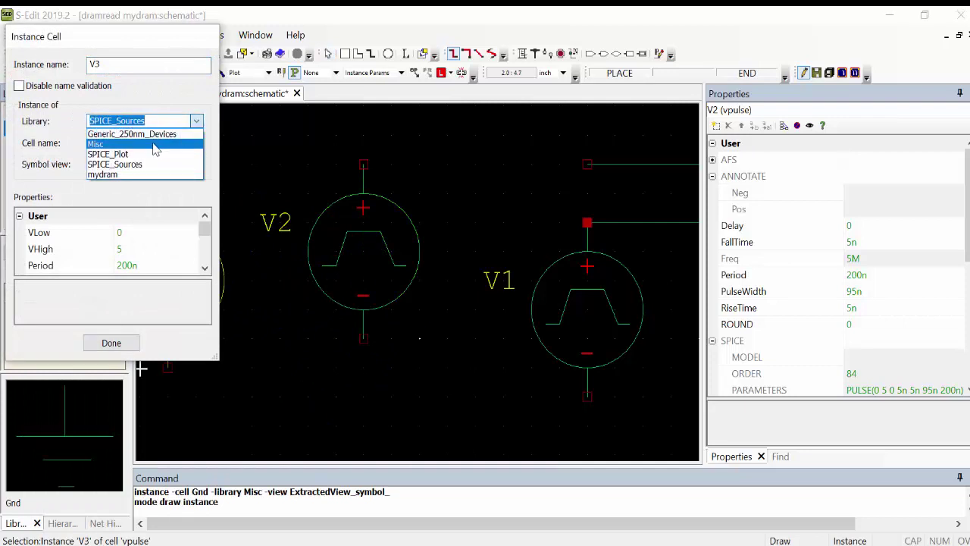
{"action": "left_click", "coordinate": [155, 148]}
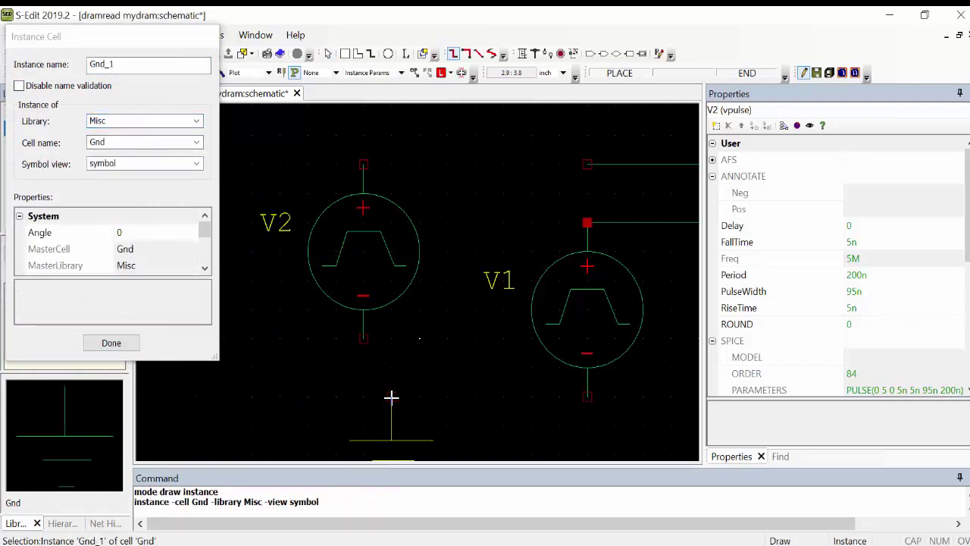
{"action": "left_click", "coordinate": [364, 339]}
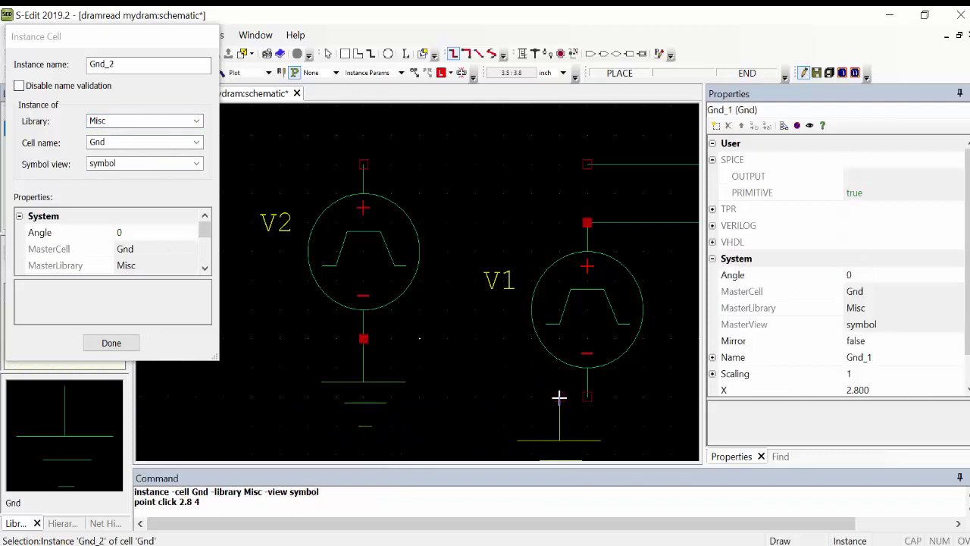
{"action": "left_click", "coordinate": [588, 396]}
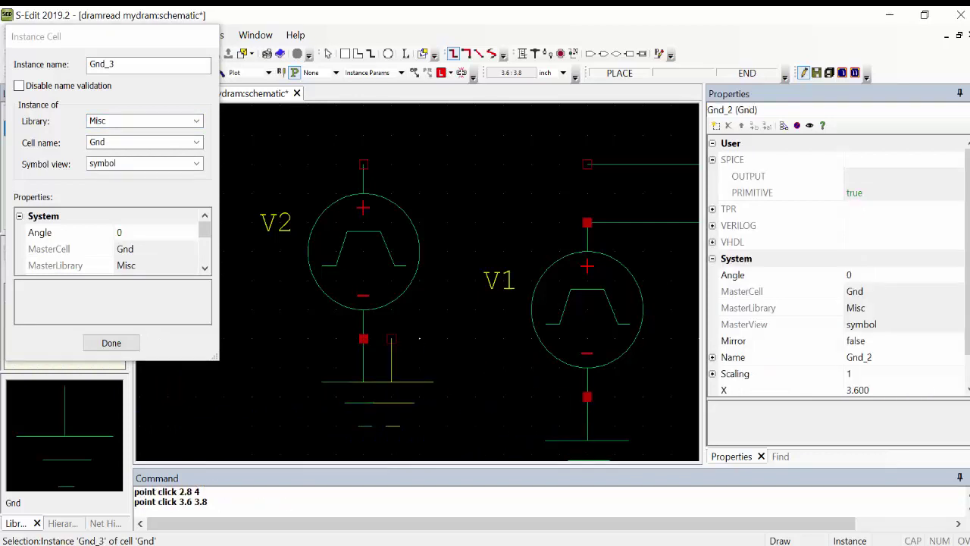
{"action": "left_click", "coordinate": [112, 344]}
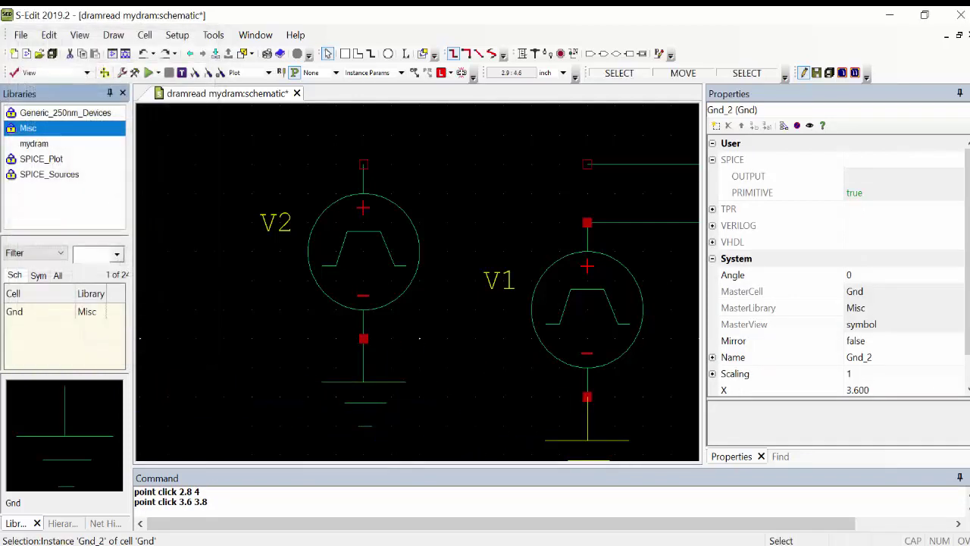
Wire the upper line's end to V2's top terminal.
{"action": "left_click", "coordinate": [522, 53]}
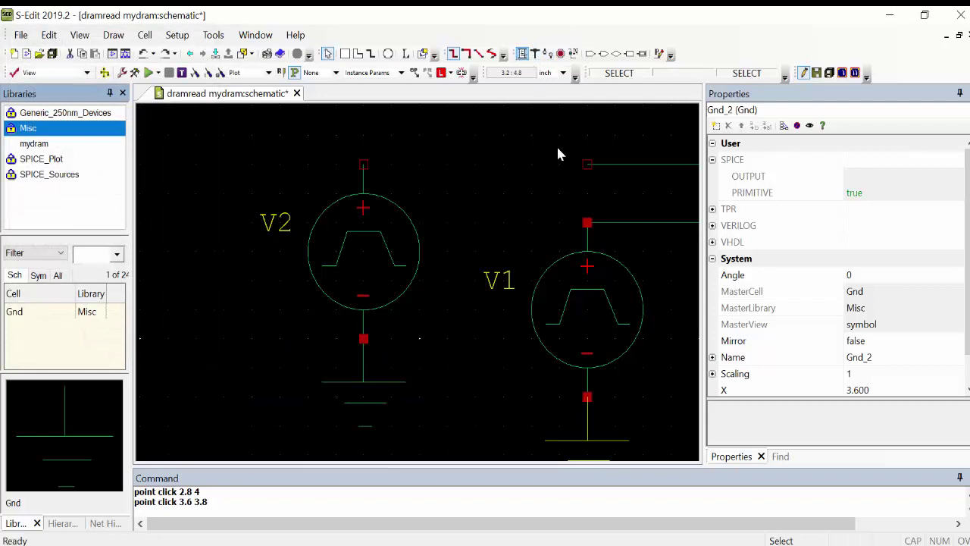
{"action": "left_click", "coordinate": [525, 53]}
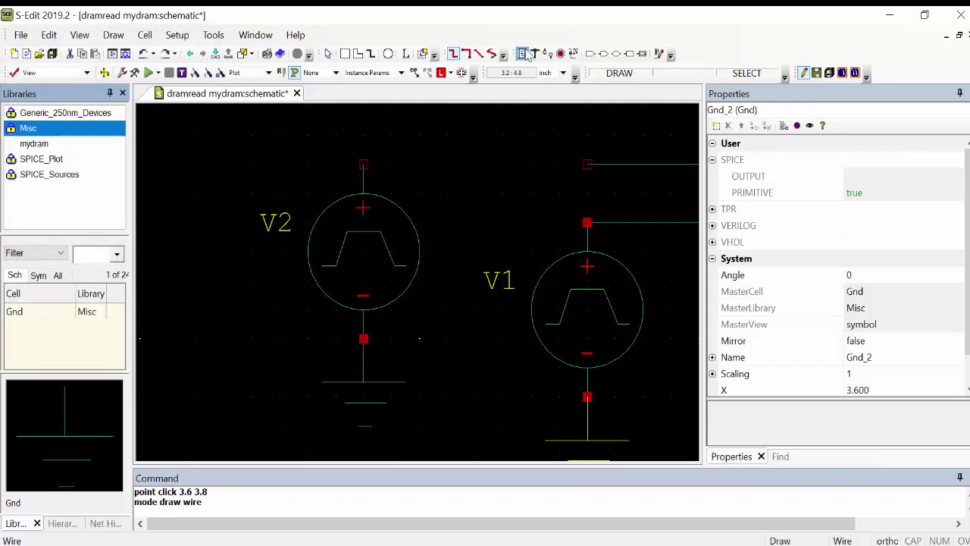
{"action": "left_click", "coordinate": [588, 165]}
{"action": "left_click", "coordinate": [363, 165]}
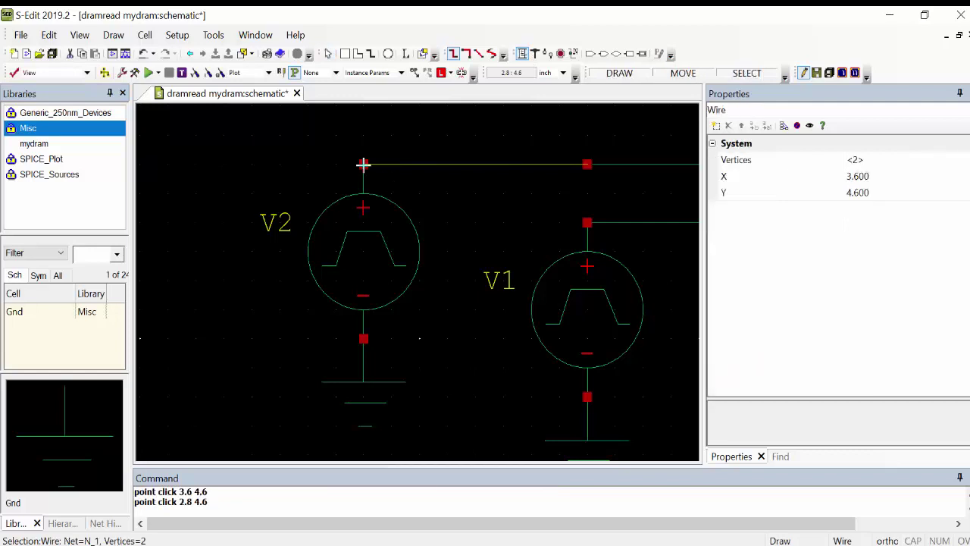
Add input ports WL on V1's line and BL on V2's line.
{"action": "left_click", "coordinate": [591, 55]}
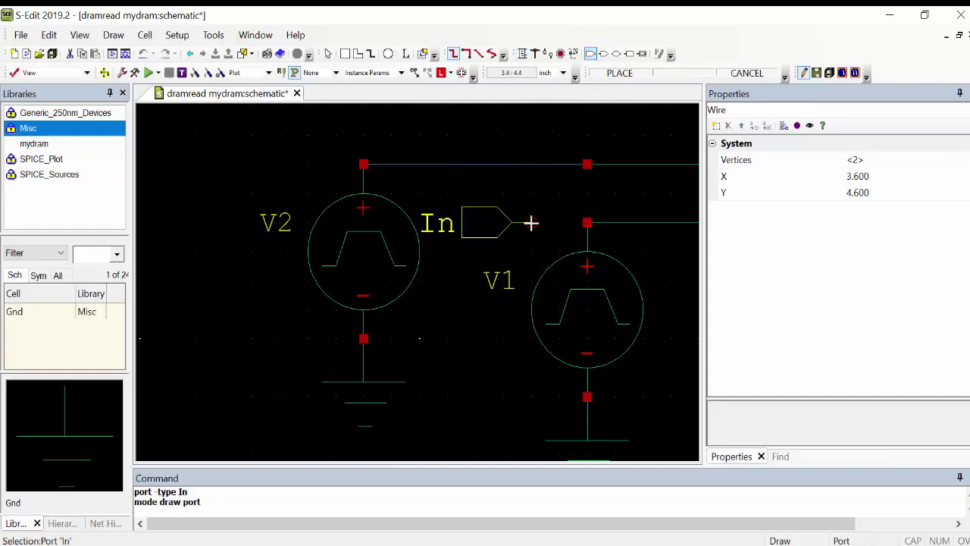
{"action": "left_click", "coordinate": [588, 222]}
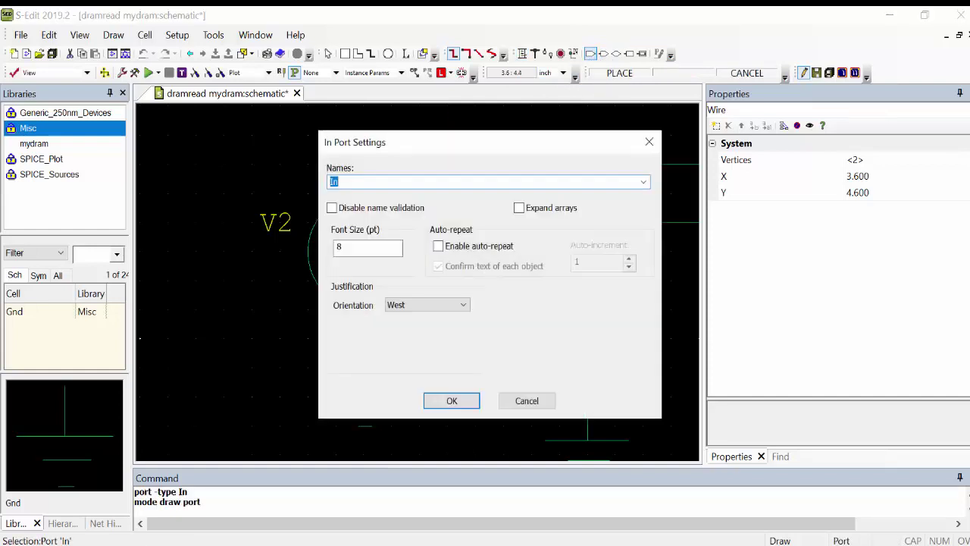
{"action": "type", "text": "WL"}
{"action": "left_click", "coordinate": [452, 400]}
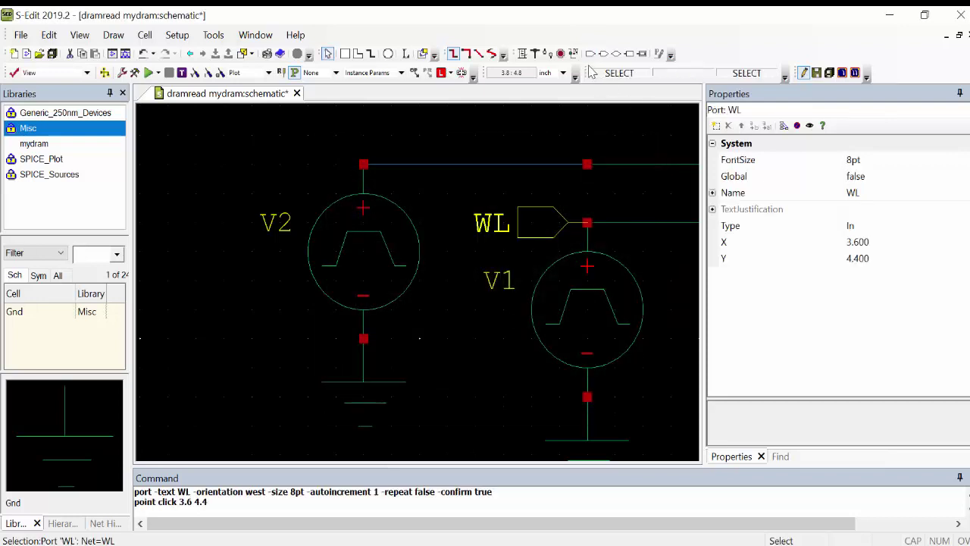
{"action": "left_click", "coordinate": [591, 53]}
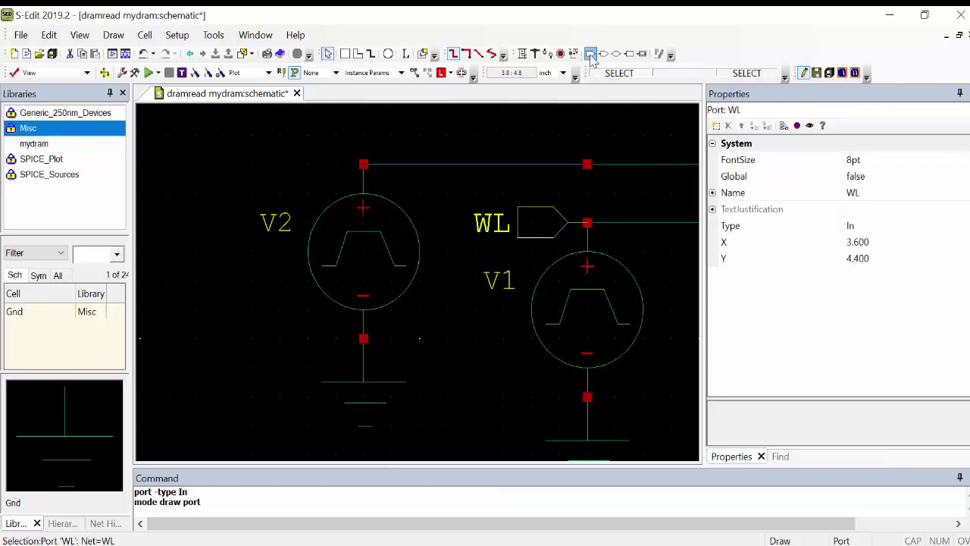
{"action": "left_click", "coordinate": [363, 164]}
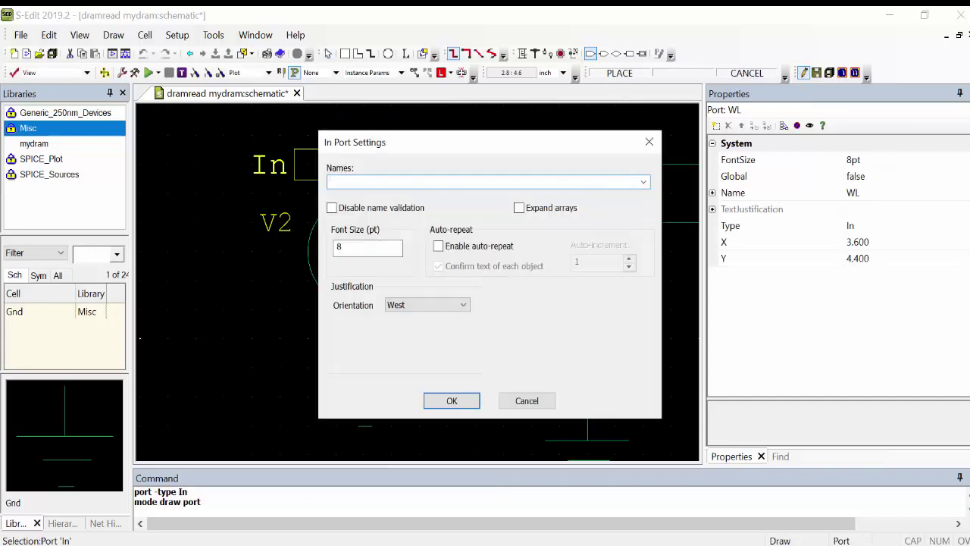
{"action": "type", "text": "BL"}
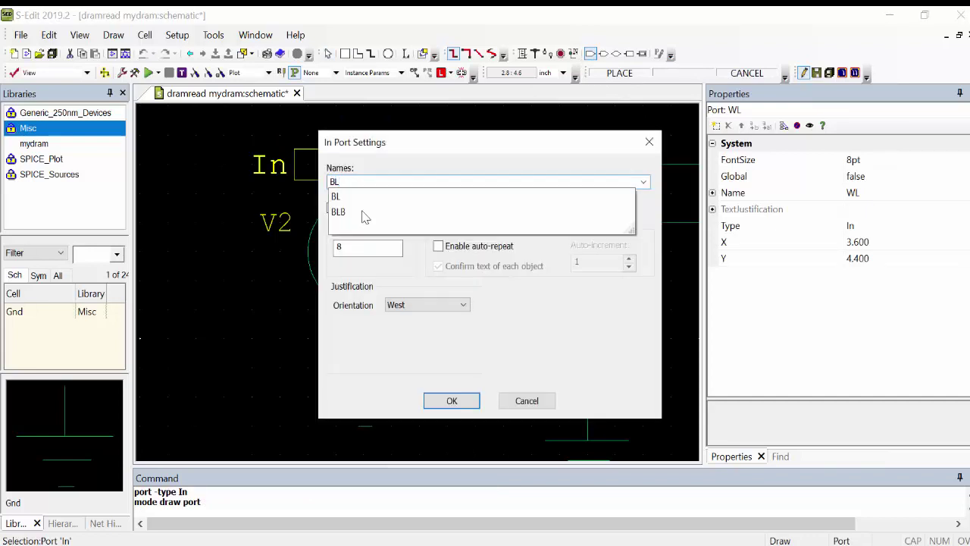
{"action": "left_click", "coordinate": [451, 400]}
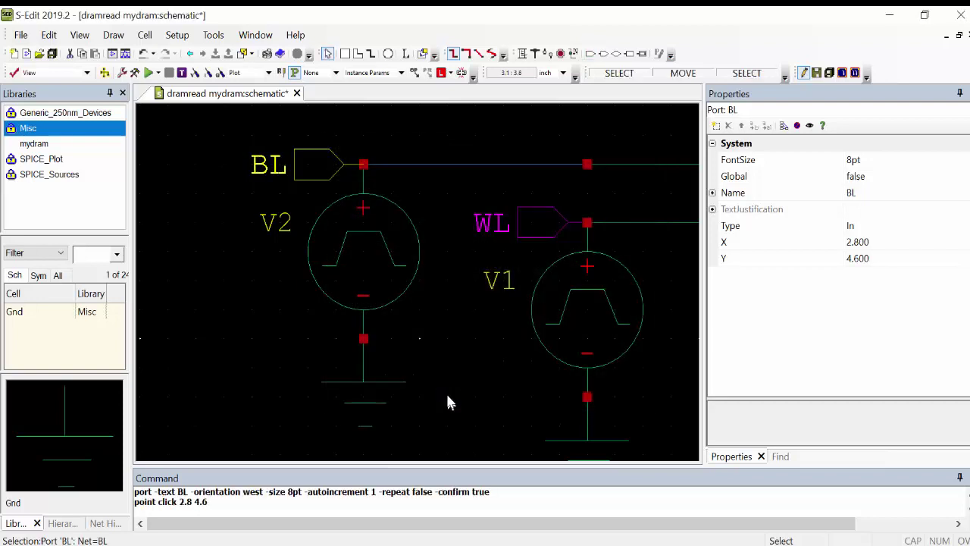
Attach SPICE_Plot V_VoltagePrint probes to the BL, WL and StorageData nets.
{"action": "left_click", "coordinate": [64, 175]}
{"action": "left_click", "coordinate": [63, 161]}
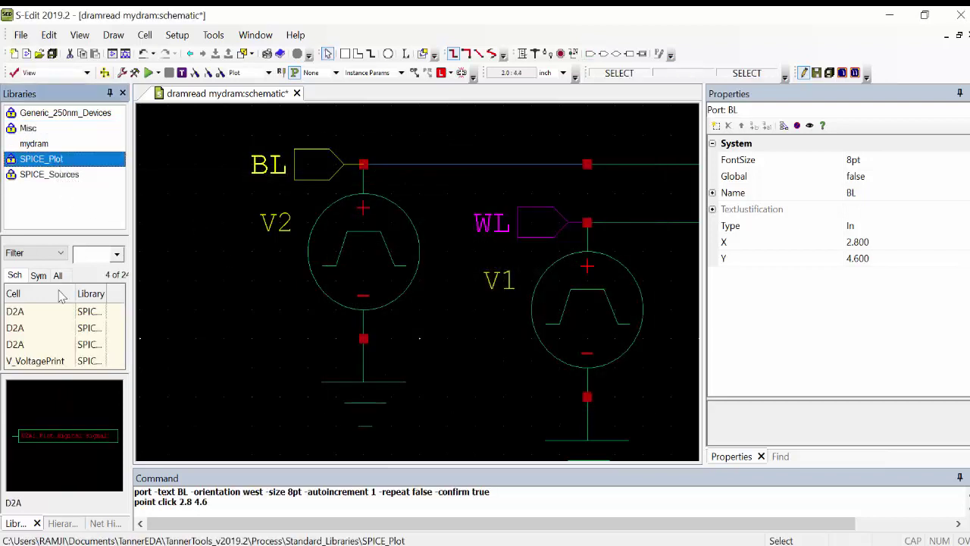
{"action": "left_click", "coordinate": [34, 360]}
{"action": "key", "text": "i"}
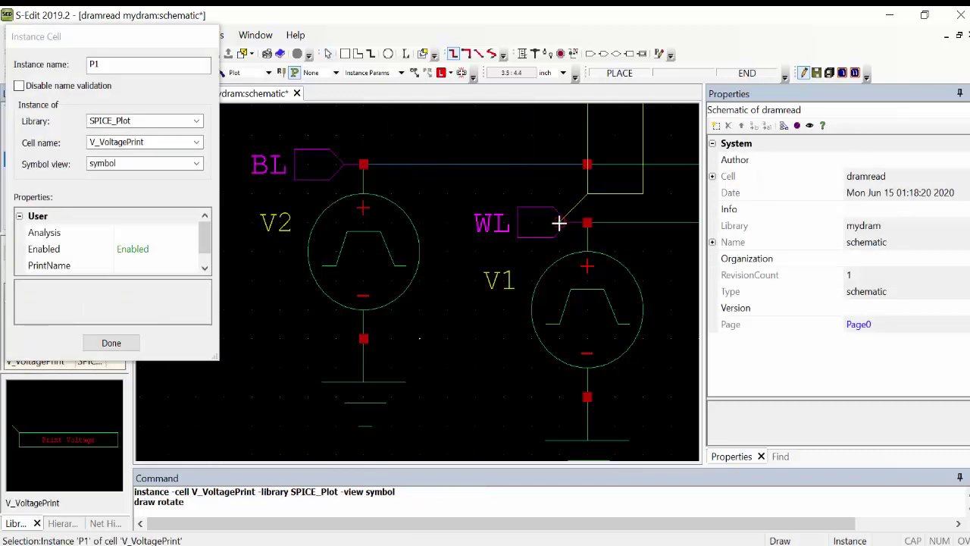
{"action": "scroll", "coordinate": [392, 162], "scroll_direction": "up", "scroll_amount": 3}
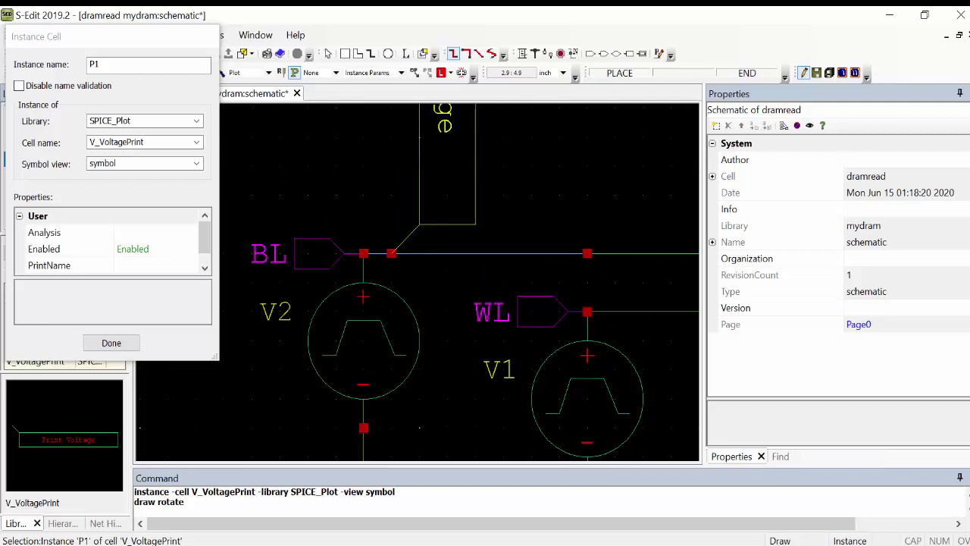
{"action": "left_click", "coordinate": [364, 253]}
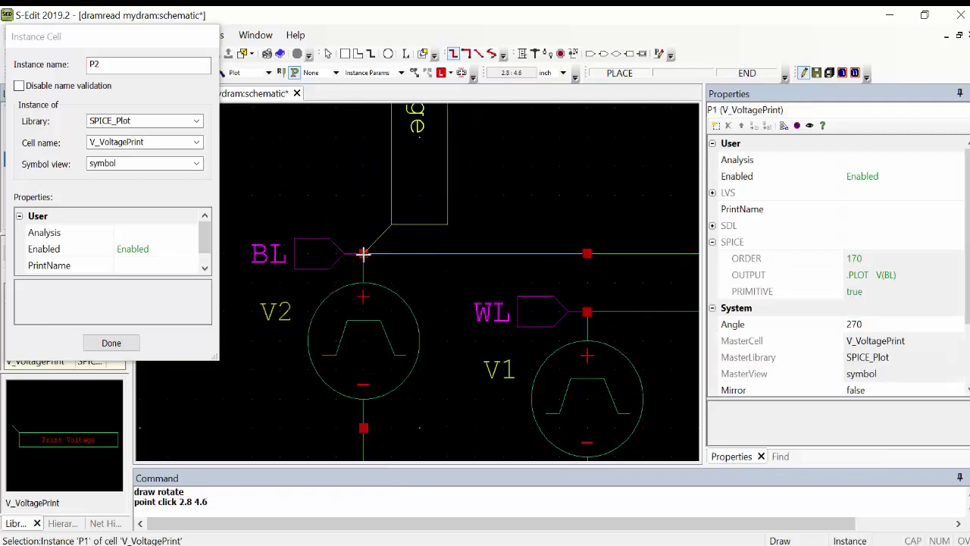
{"action": "left_click", "coordinate": [588, 311]}
{"action": "scroll", "coordinate": [588, 311], "scroll_direction": "right", "scroll_amount": 5}
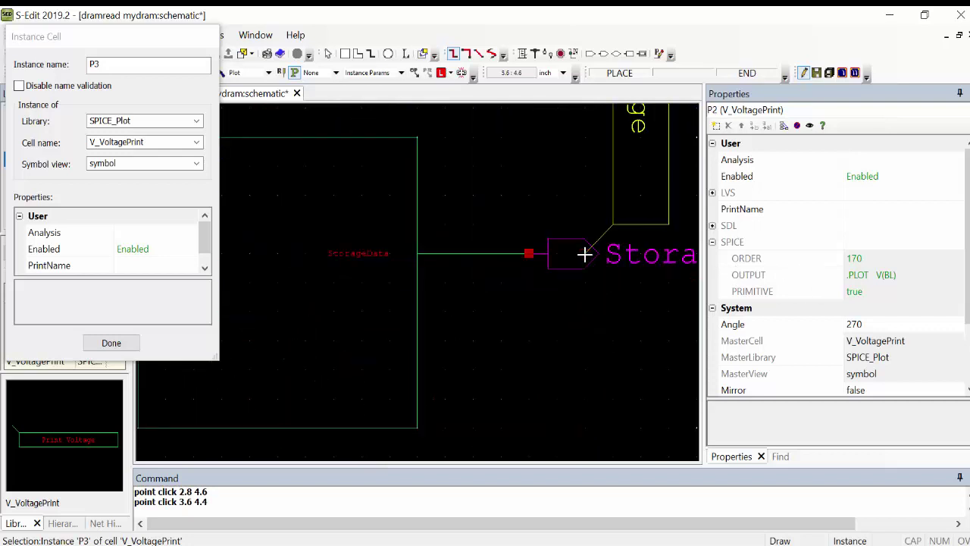
{"action": "left_click", "coordinate": [529, 253]}
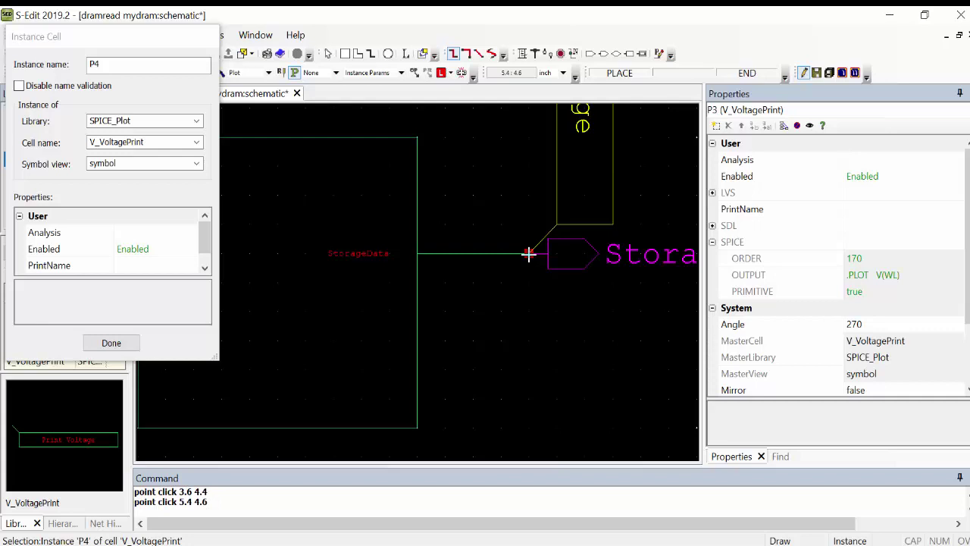
{"action": "left_click", "coordinate": [111, 342]}
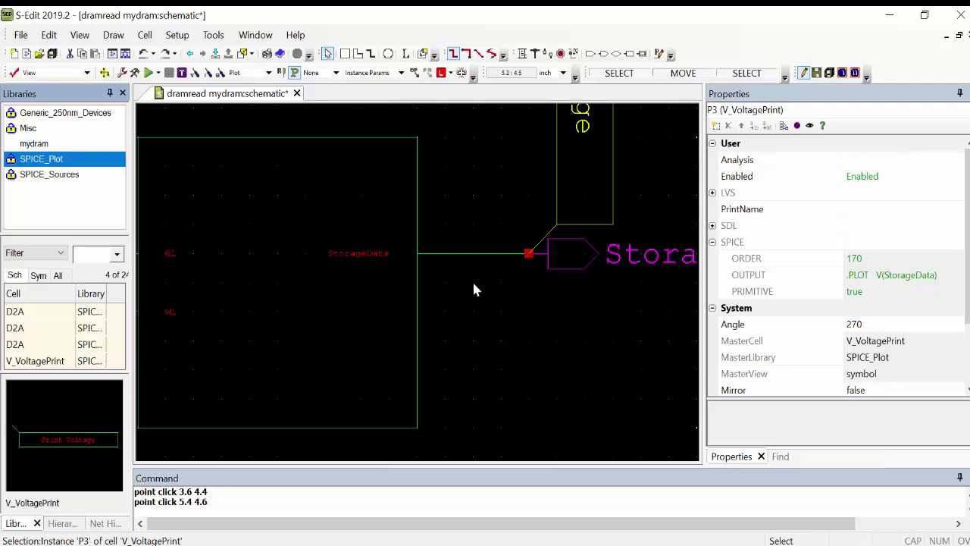
{"action": "left_click", "coordinate": [501, 311]}
Enable transient analysis with 400n stop time and 4n maximum time step.
{"action": "key", "text": "Home"}
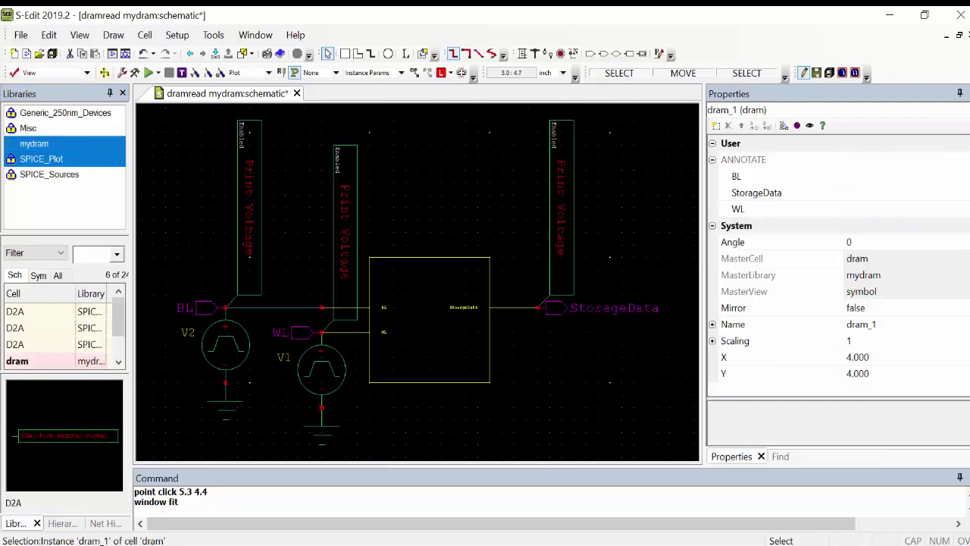
{"action": "left_click", "coordinate": [440, 142]}
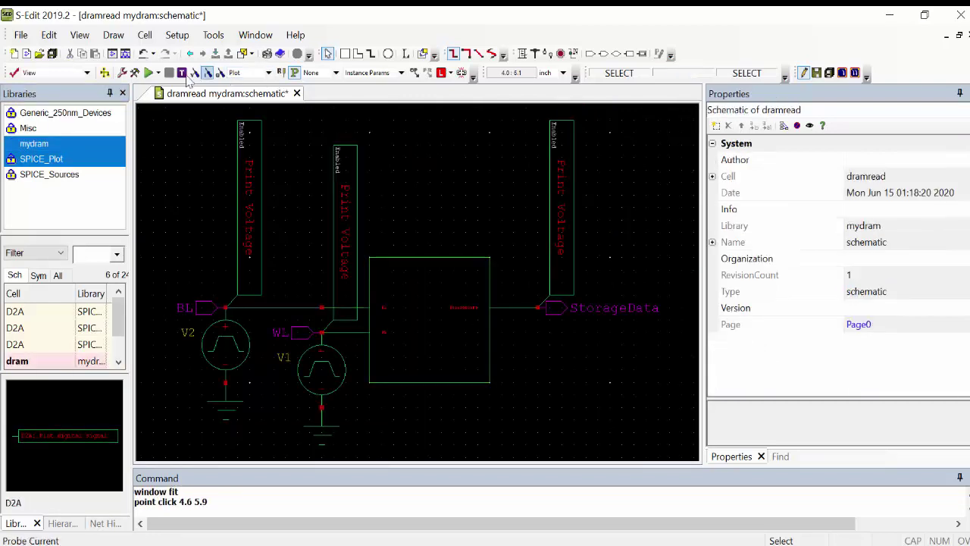
{"action": "left_click", "coordinate": [135, 73]}
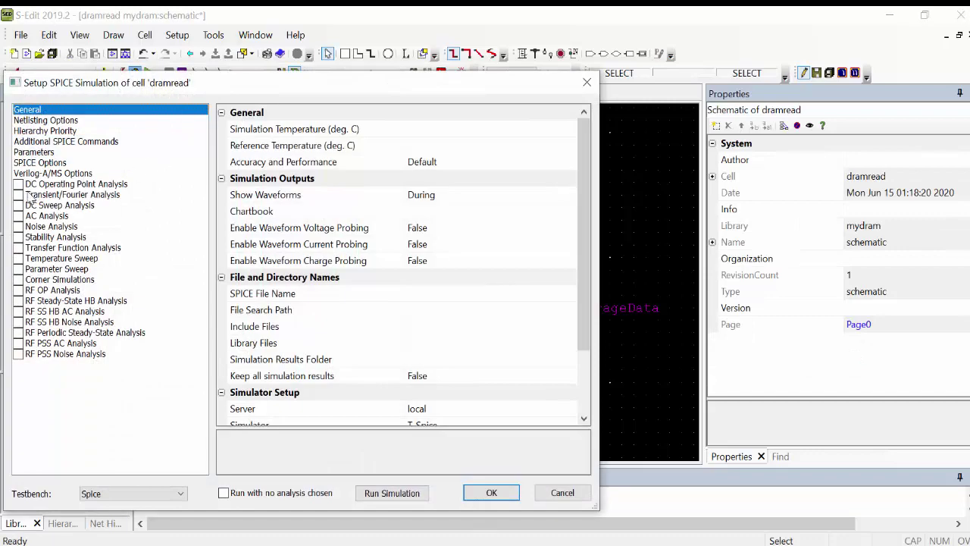
{"action": "left_click", "coordinate": [18, 195]}
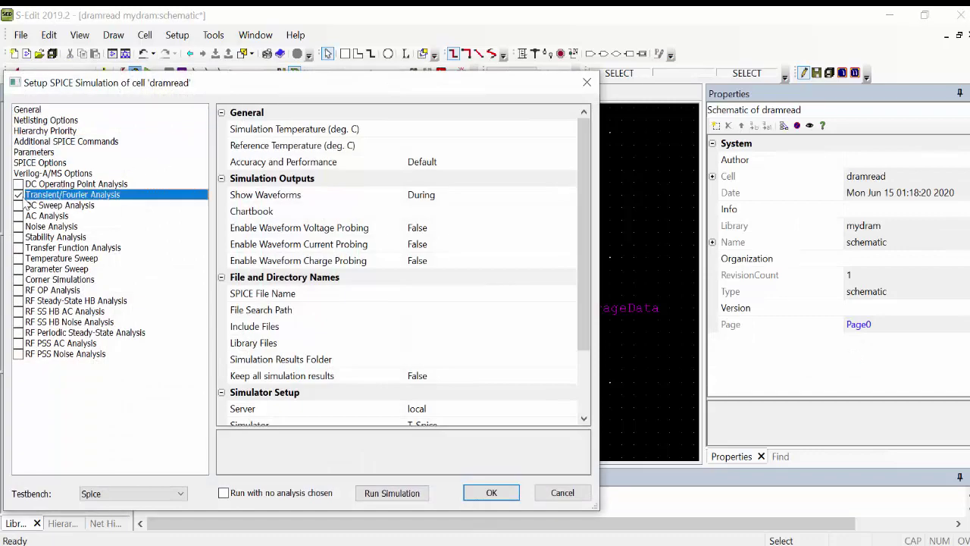
{"action": "left_click", "coordinate": [419, 134]}
{"action": "type", "text": "400n"}
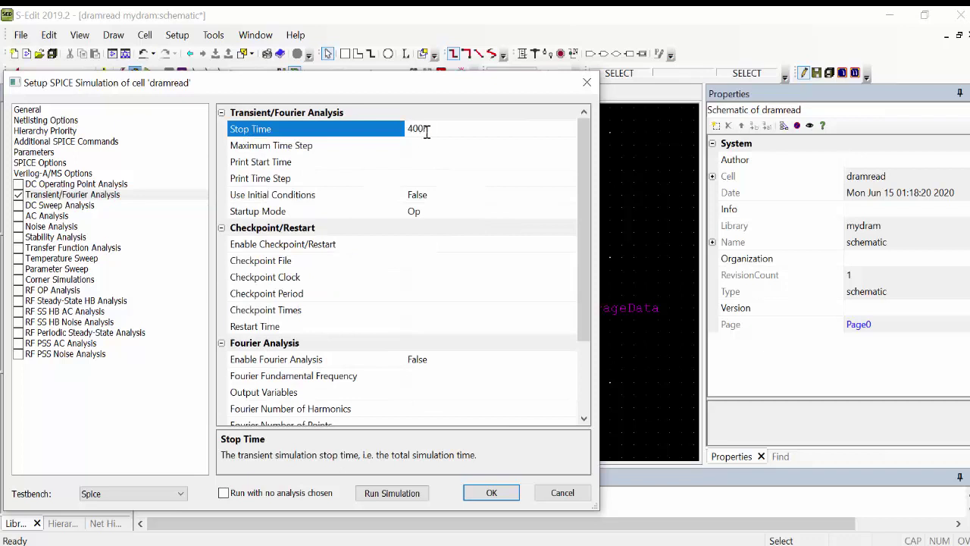
{"action": "left_click", "coordinate": [446, 145]}
{"action": "type", "text": "4n"}
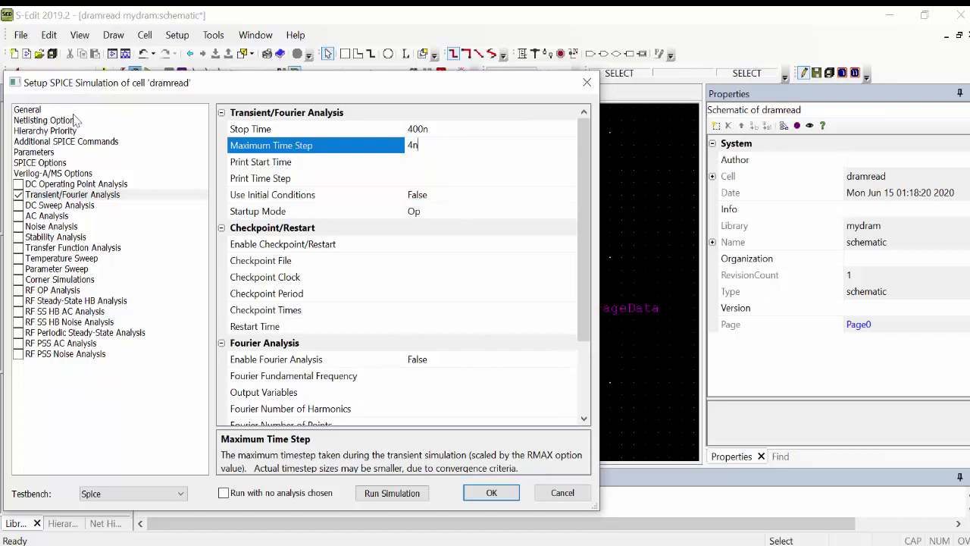
Set the model library to Generic_250nm.lib with the tt corner and accept the setup.
{"action": "left_click", "coordinate": [28, 112]}
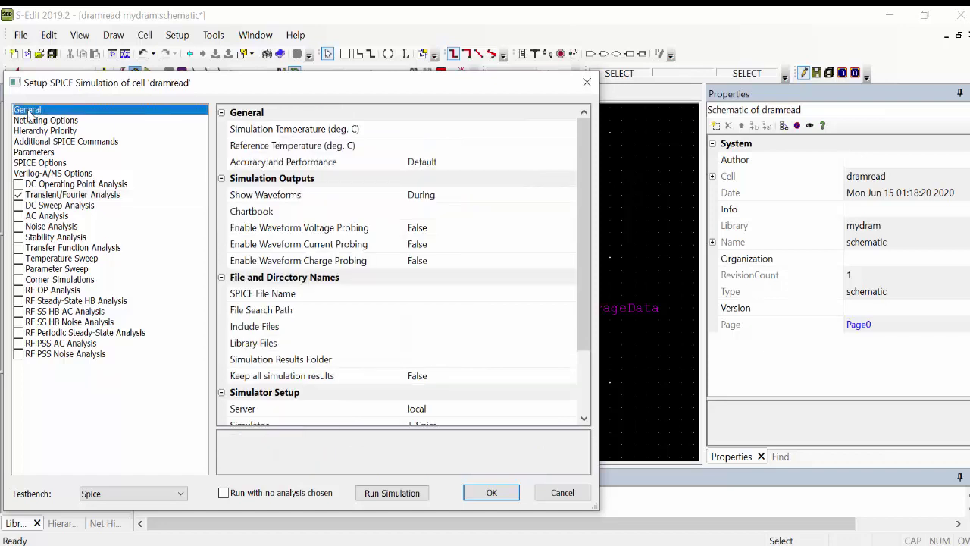
{"action": "left_click", "coordinate": [438, 343]}
{"action": "left_click", "coordinate": [570, 344]}
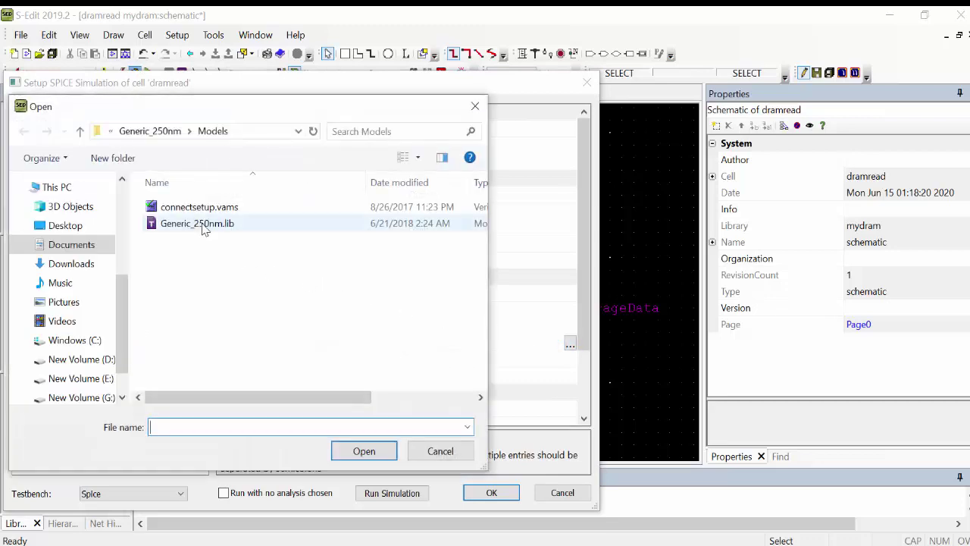
{"action": "left_click", "coordinate": [204, 225]}
{"action": "left_click", "coordinate": [379, 453]}
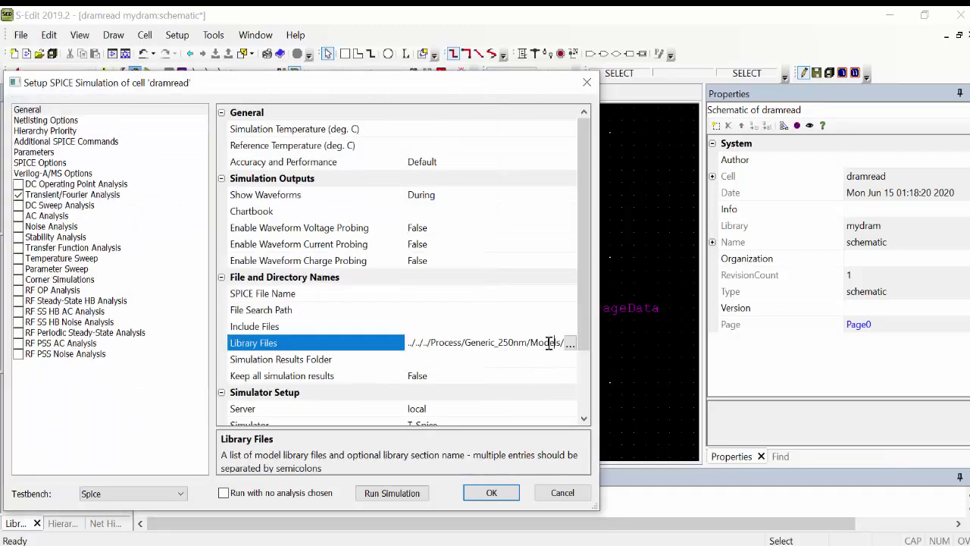
{"action": "key", "text": "Right"}
{"action": "key", "text": "Right"}
{"action": "key", "text": "Right"}
{"action": "key", "text": "Right"}
{"action": "key", "text": "Right"}
{"action": "key", "text": "Right"}
{"action": "type", "text": "tt"}
{"action": "left_click", "coordinate": [492, 493]}
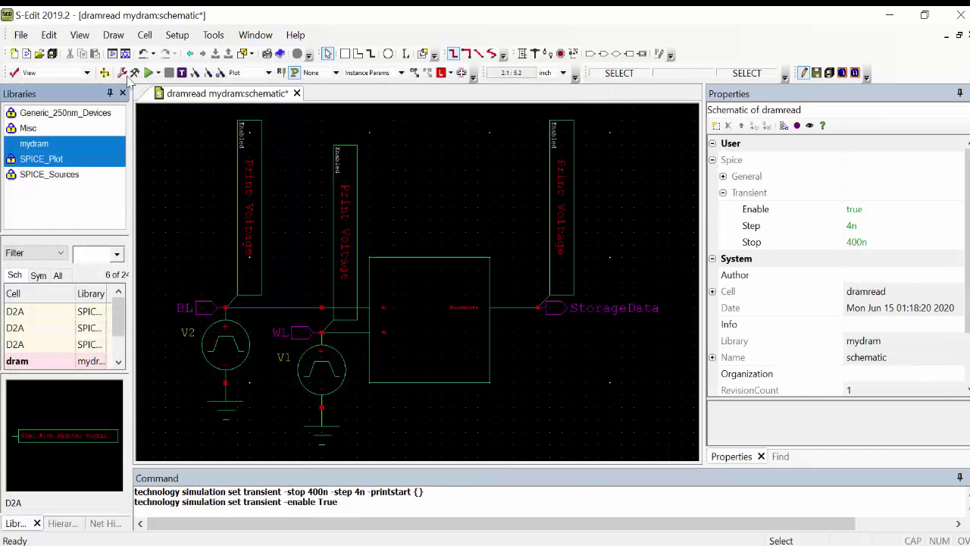
Simulate dramread and show BL, StorageData and WL in separate stacked plots, maximized.
{"action": "left_click", "coordinate": [148, 73]}
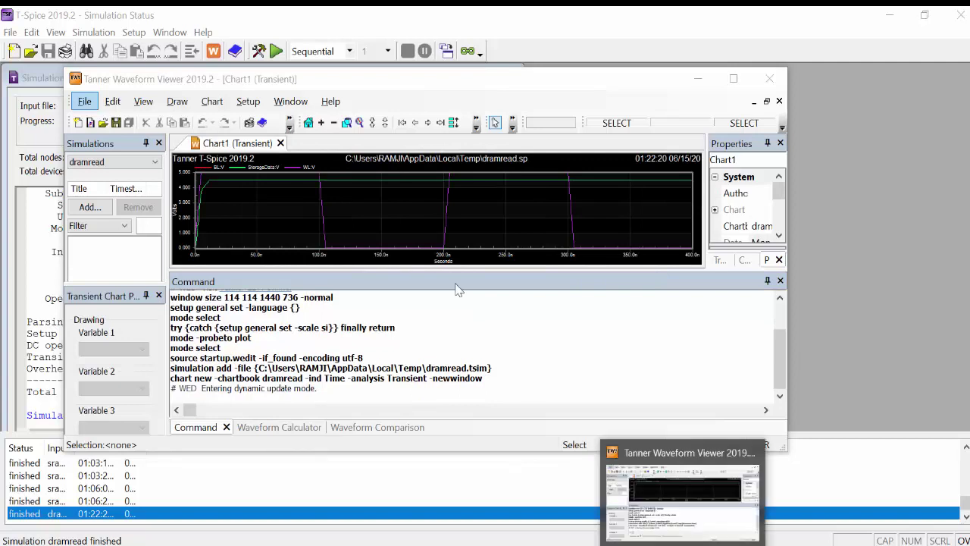
{"action": "left_click", "coordinate": [453, 123]}
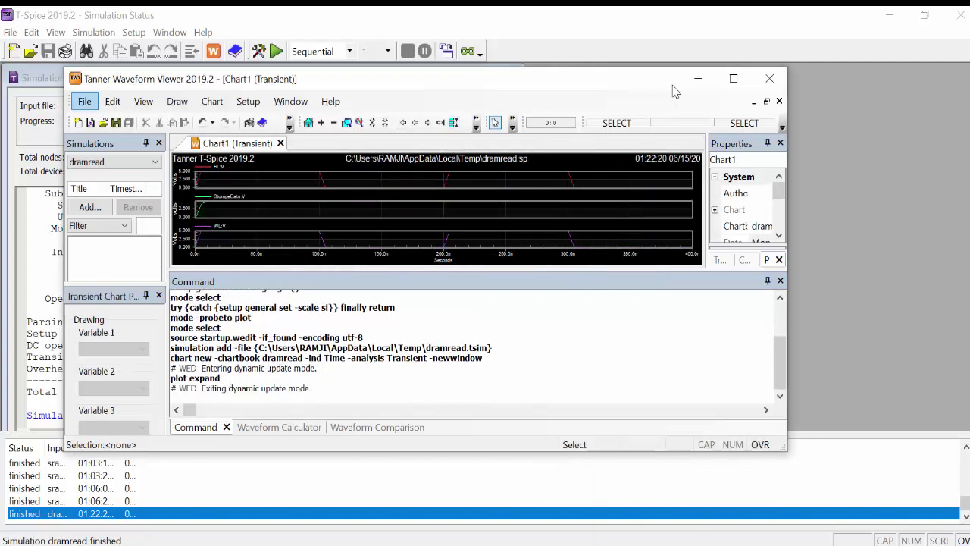
{"action": "left_click", "coordinate": [733, 79]}
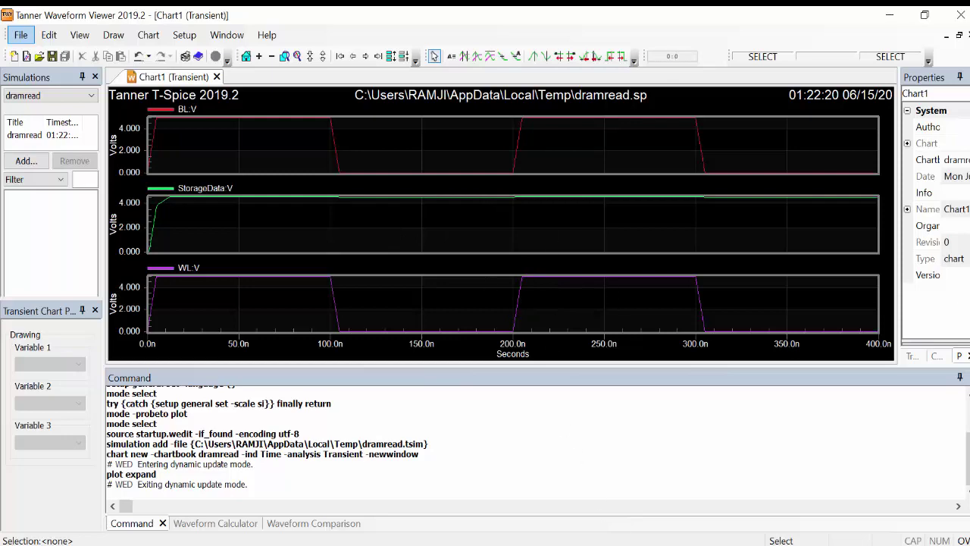
Give V2 a 25ns pulse delay and rerun the simulation.
{"action": "left_click", "coordinate": [656, 486]}
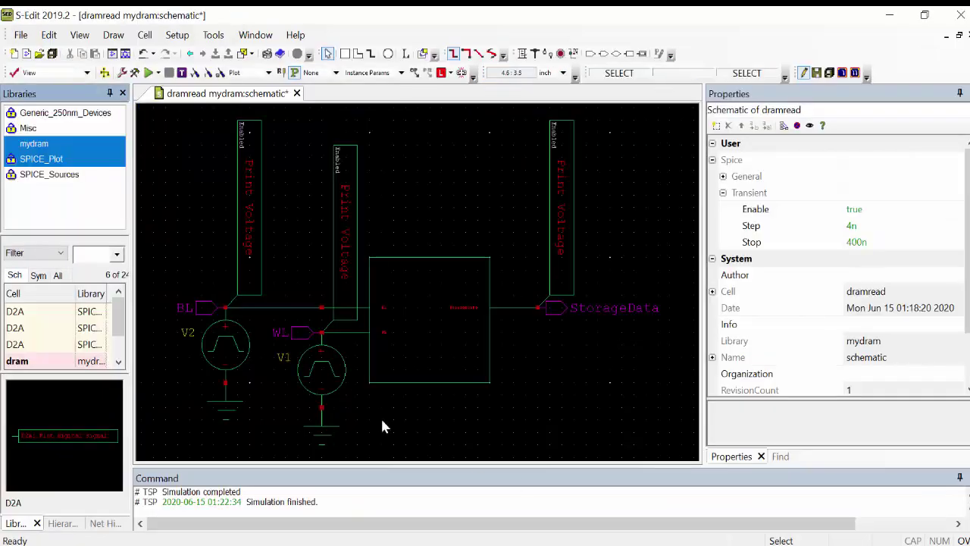
{"action": "left_click", "coordinate": [224, 342]}
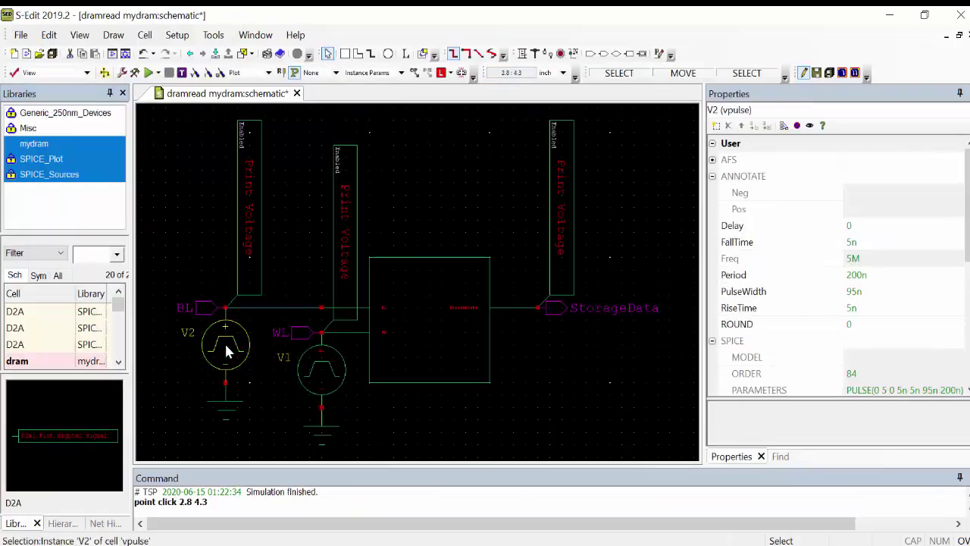
{"action": "left_click", "coordinate": [857, 226]}
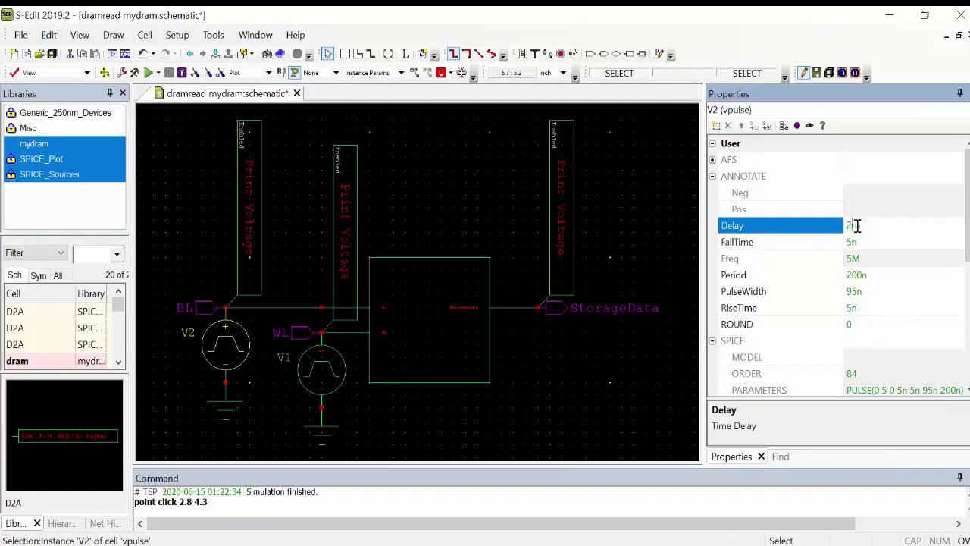
{"action": "type", "text": "25ns"}
{"action": "left_click", "coordinate": [597, 355]}
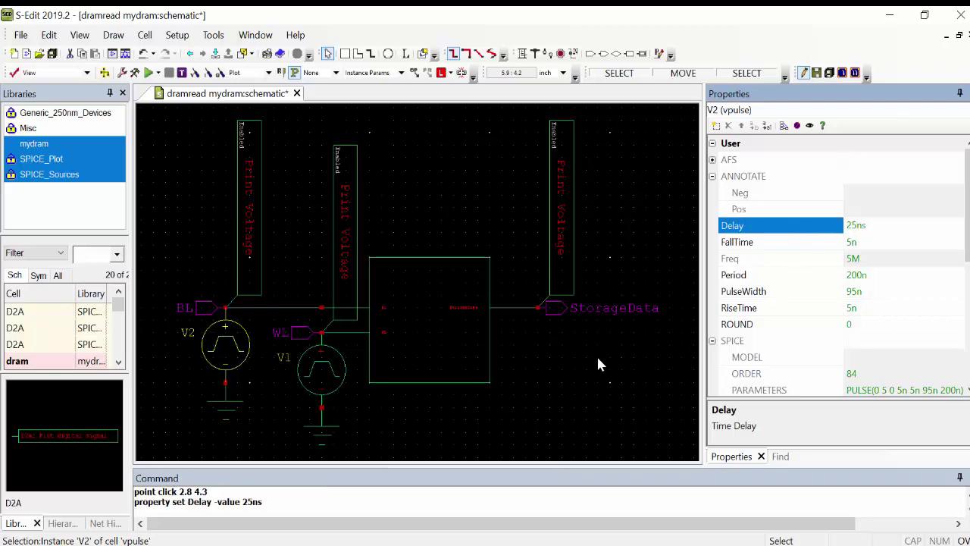
{"action": "left_click", "coordinate": [149, 73]}
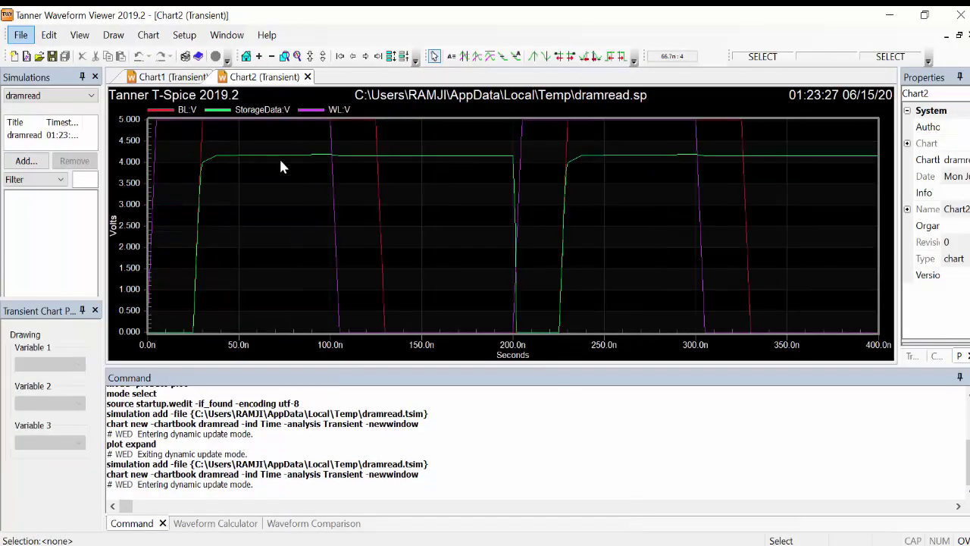
Expand Chart2 so the re-run waveforms appear in separate stacked plots.
{"action": "left_click", "coordinate": [392, 64]}
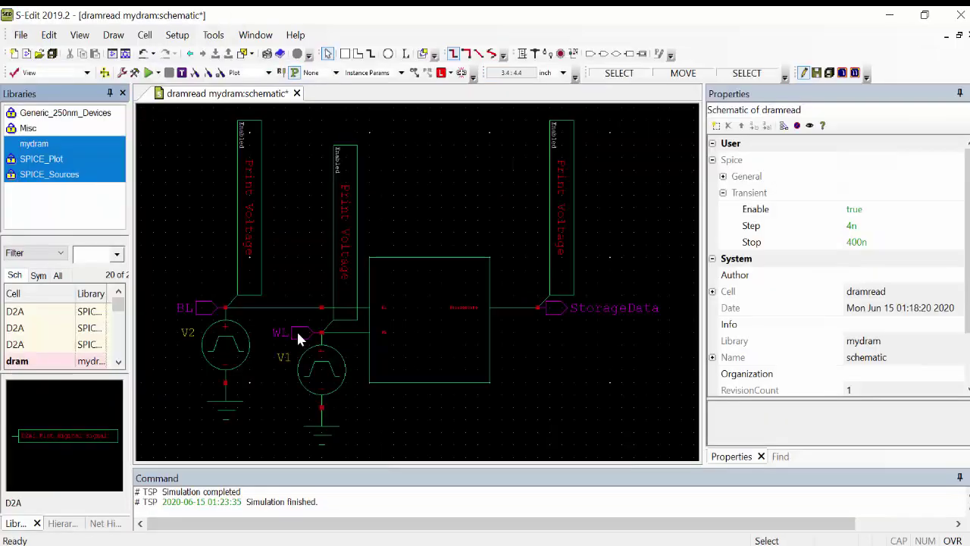
Back in the schematic, delete the V2 pulse source and its ground symbol.
{"action": "left_click", "coordinate": [658, 485]}
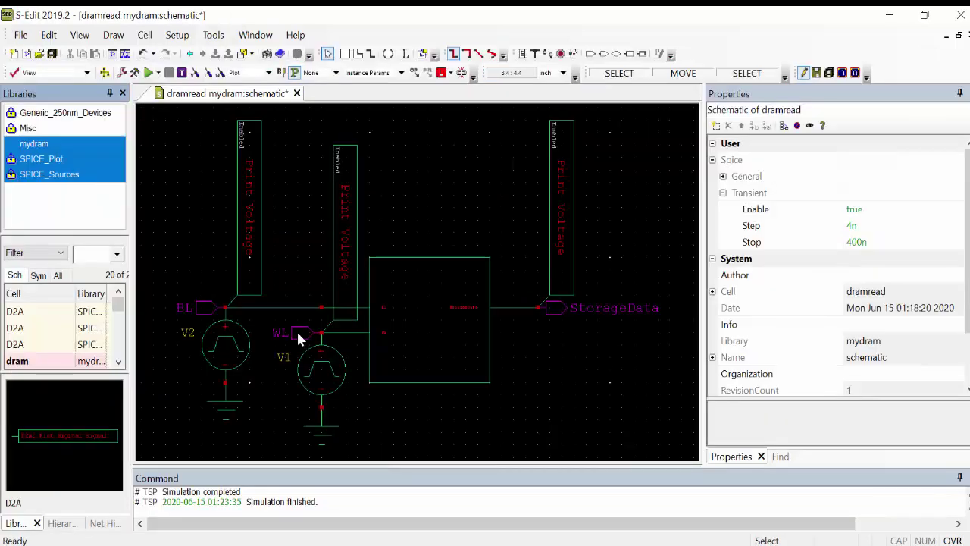
{"action": "left_click", "coordinate": [224, 347]}
{"action": "key", "text": "Delete"}
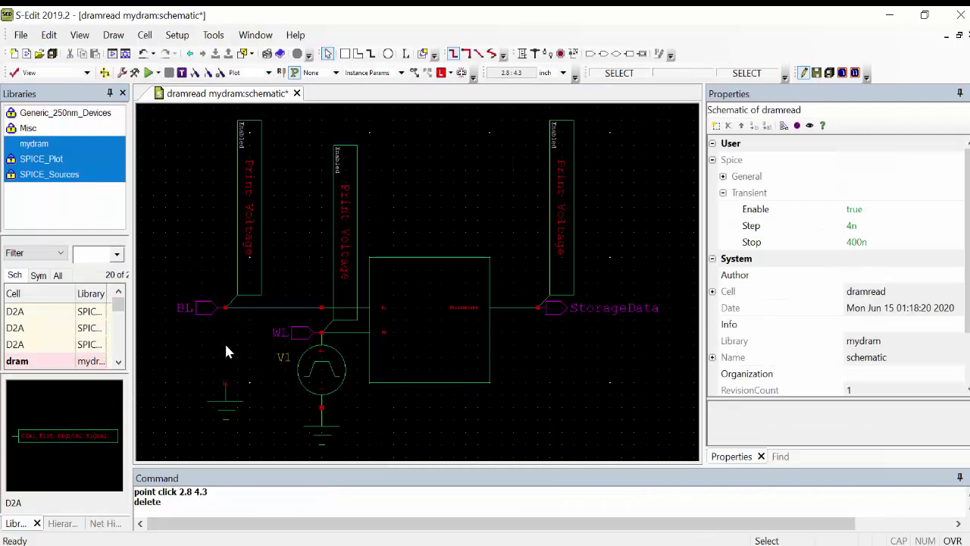
{"action": "left_click", "coordinate": [226, 409]}
{"action": "key", "text": "Delete"}
Change the BL port's type to Out in its properties.
{"action": "double_click", "coordinate": [202, 309]}
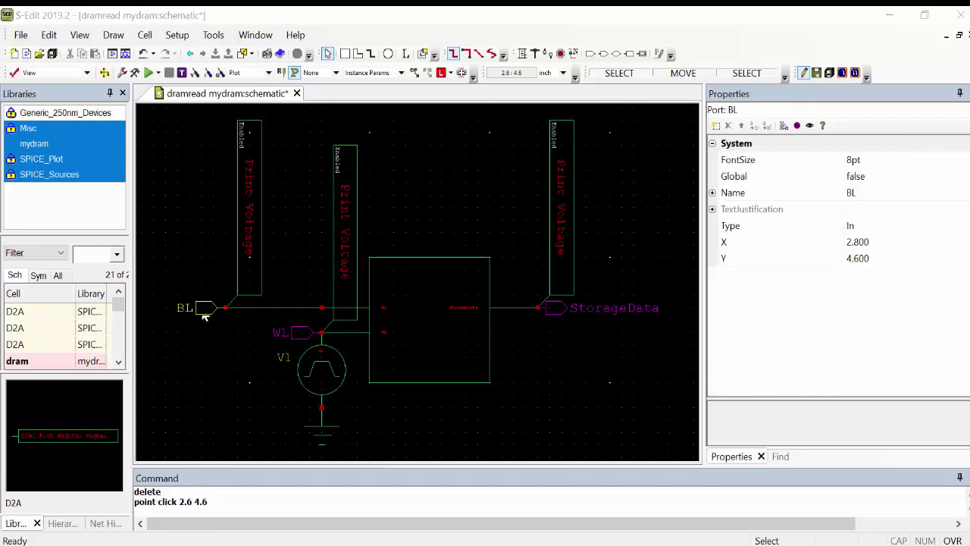
{"action": "left_click", "coordinate": [509, 312]}
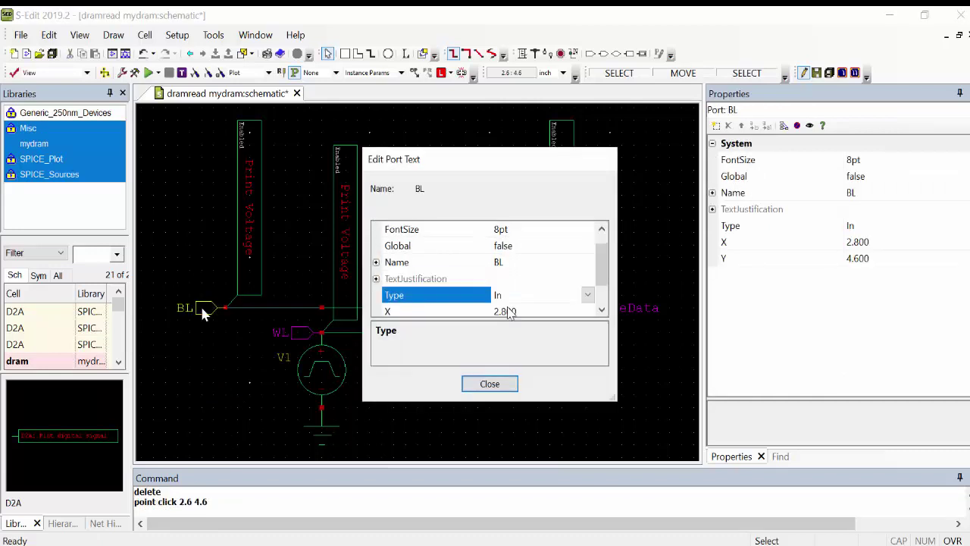
{"action": "left_click", "coordinate": [505, 299]}
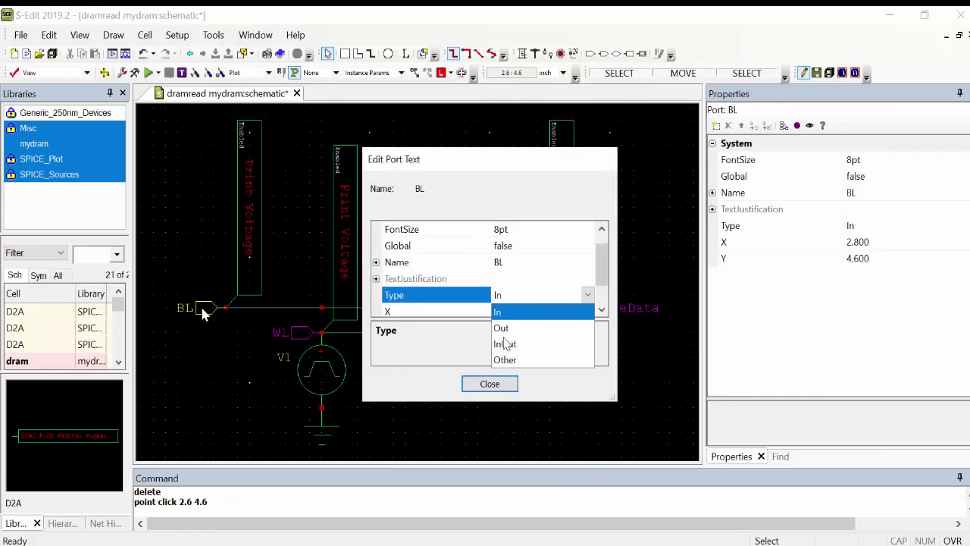
{"action": "left_click", "coordinate": [506, 334]}
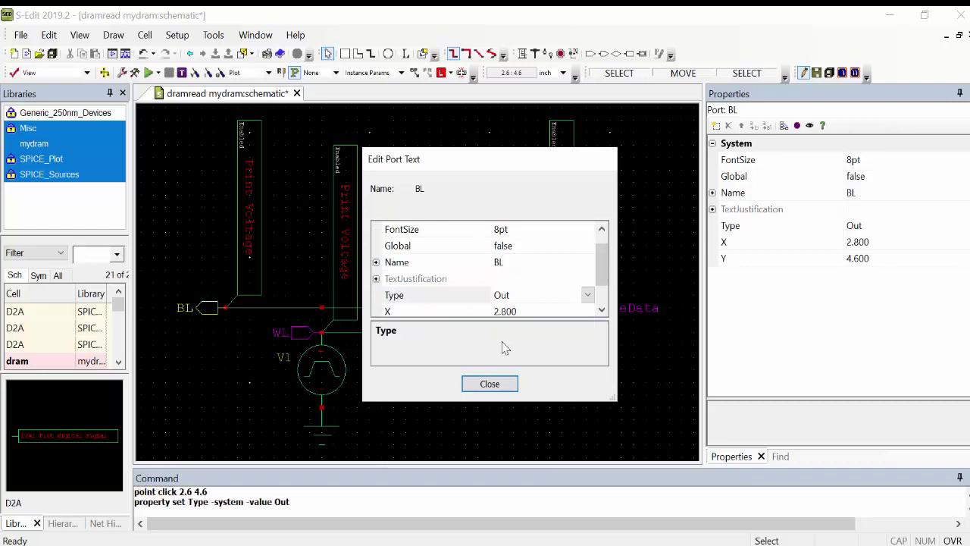
{"action": "left_click", "coordinate": [496, 385]}
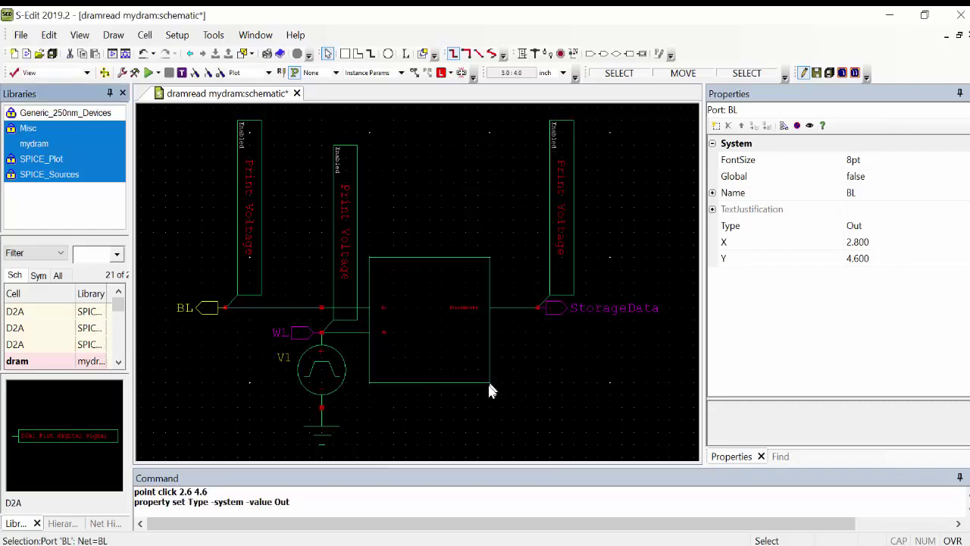
{"action": "left_click", "coordinate": [466, 438]}
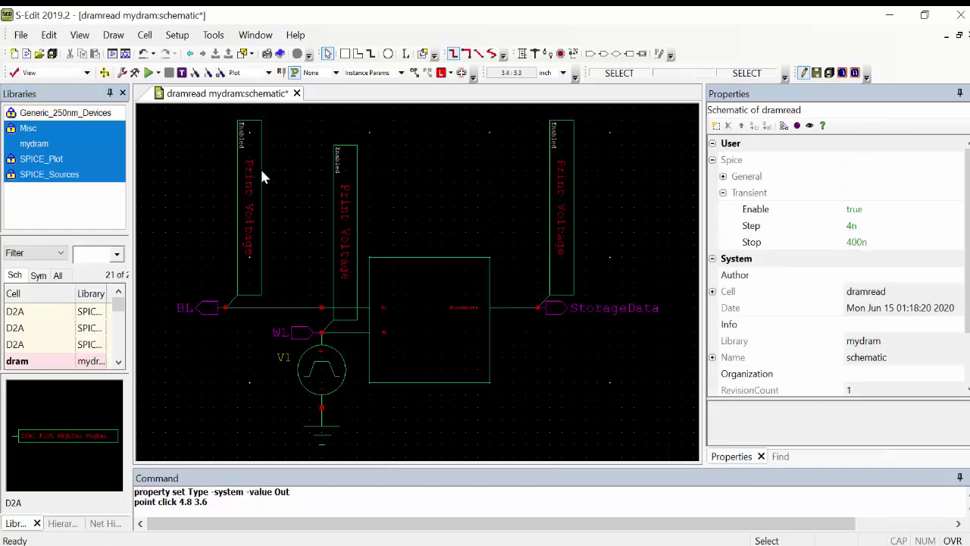
Re-run the simulation from S-Edit to produce Chart3 with the new results.
{"action": "left_click", "coordinate": [149, 74]}
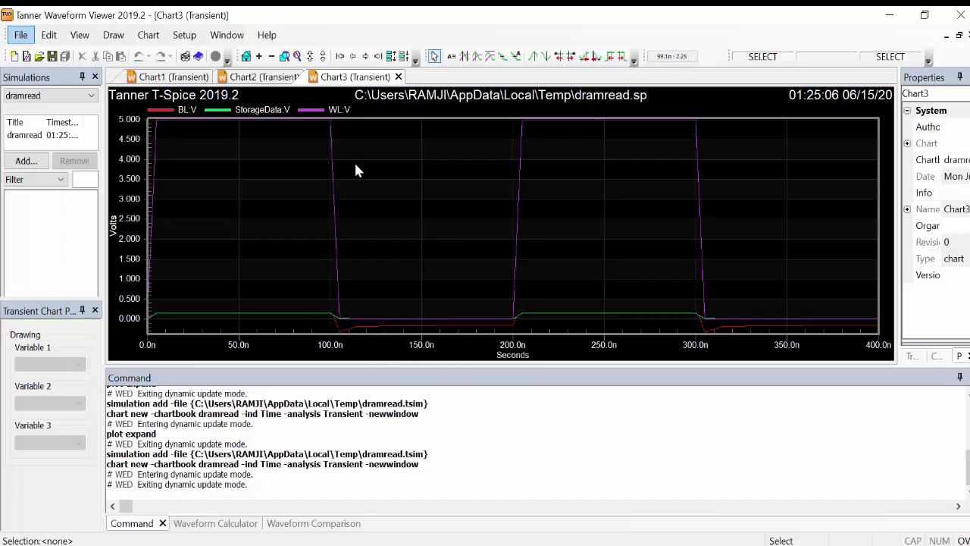
Expand Chart3 so BL, StorageData and WL each get their own stacked plot.
{"action": "left_click", "coordinate": [392, 57]}
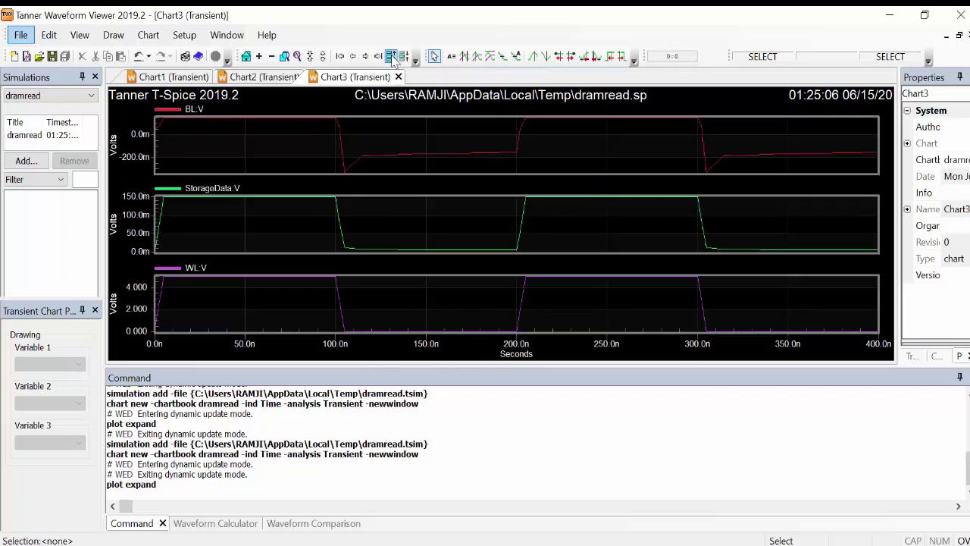